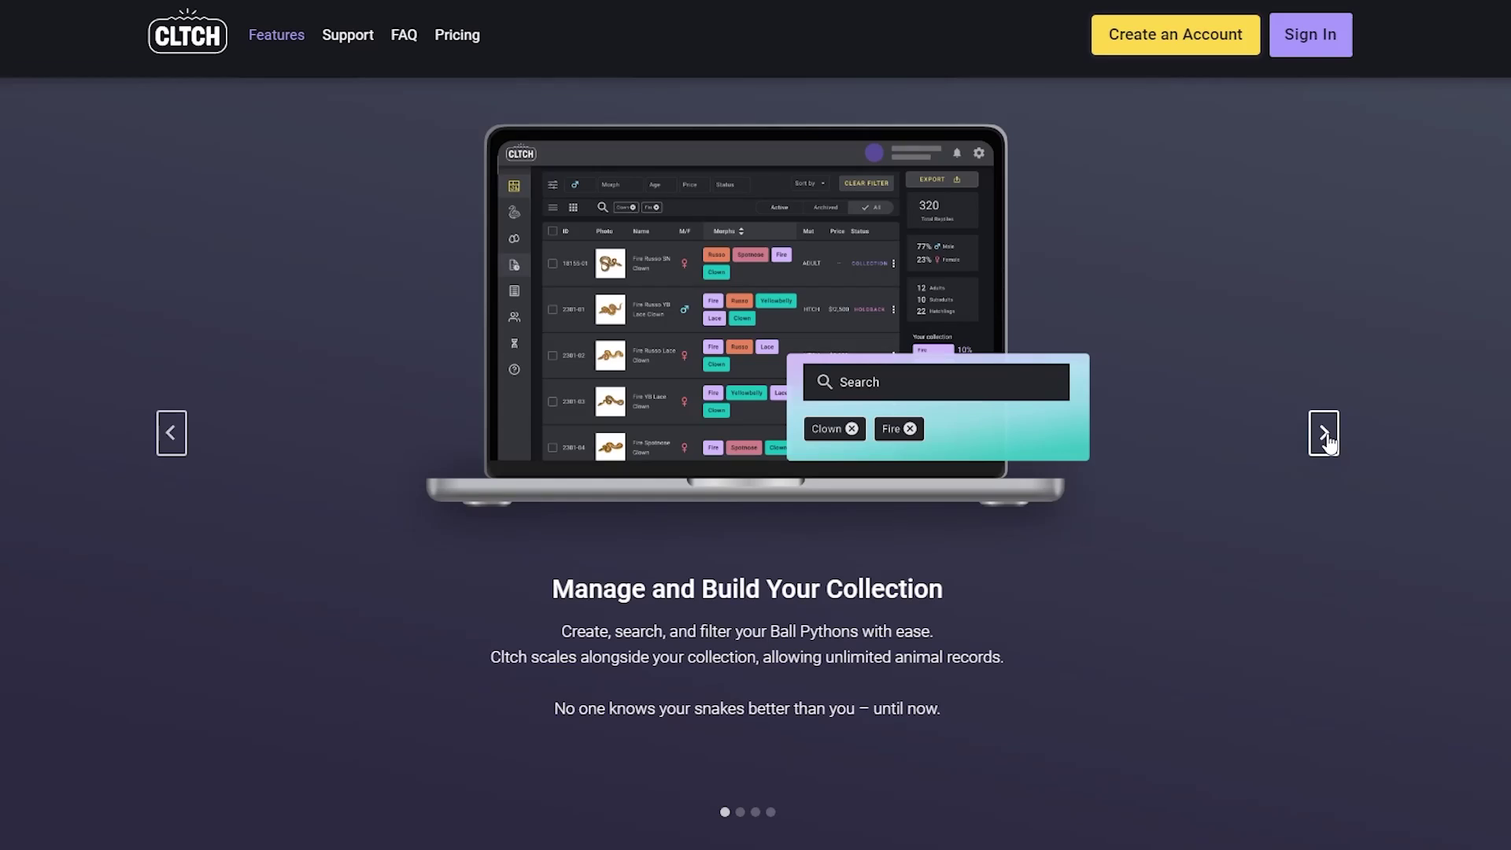
# - Look through the feature slides on the Cltch home page
pyautogui.click(1323, 434)
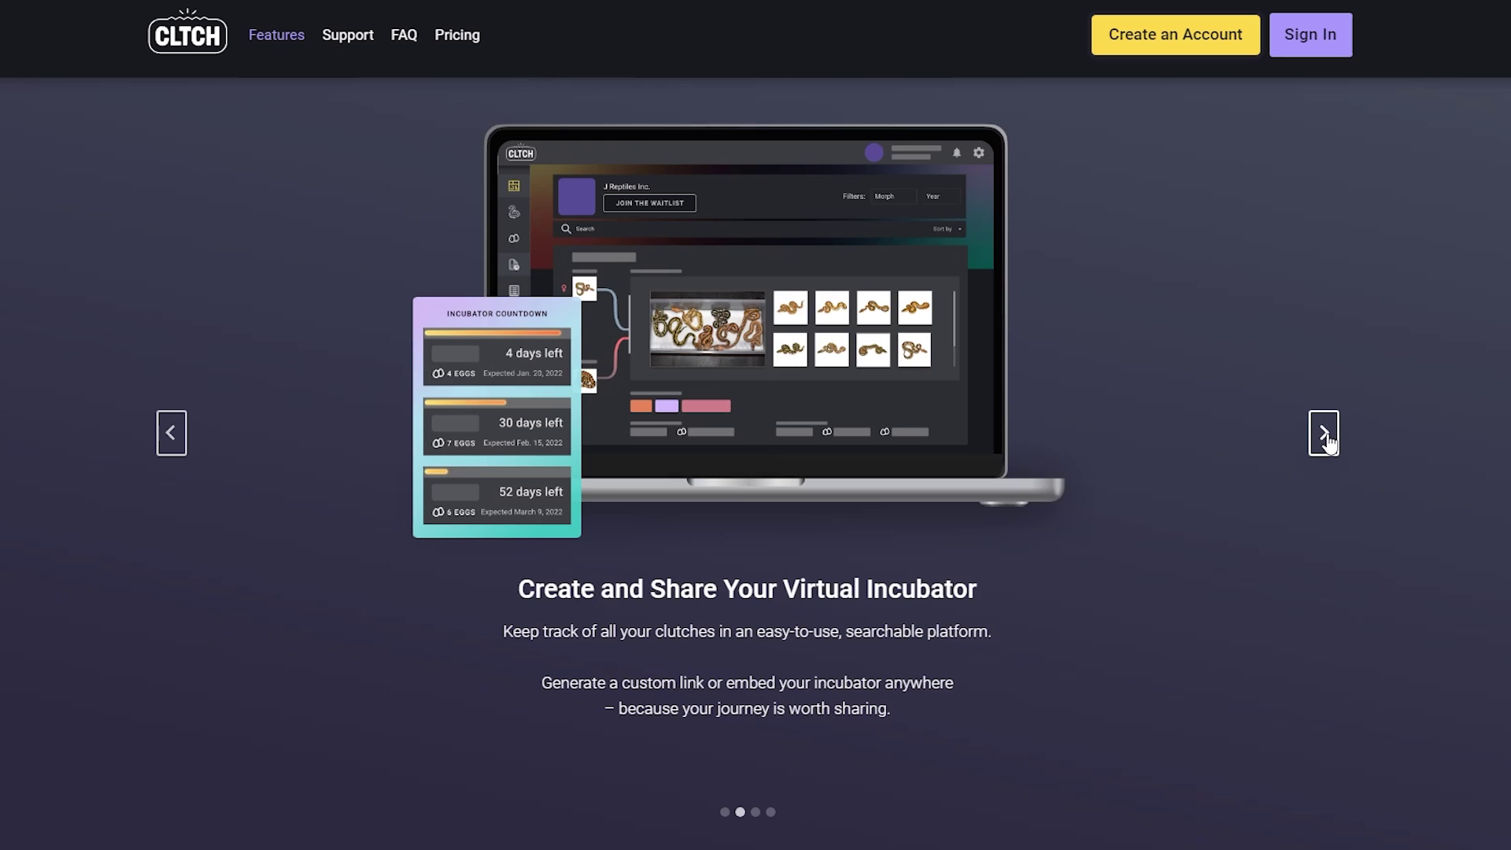
pyautogui.click(1323, 434)
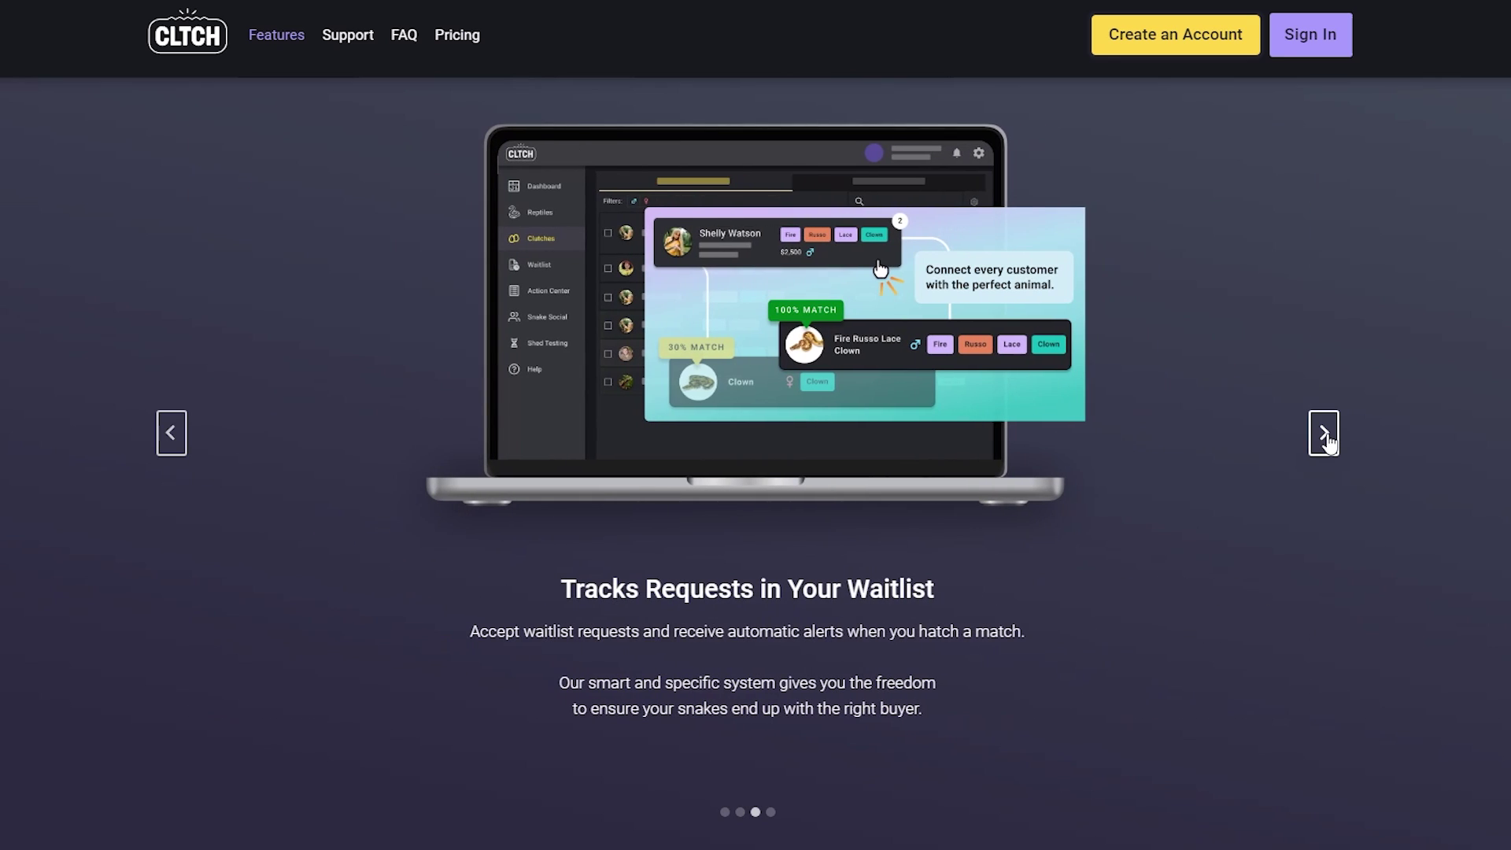
pyautogui.click(1325, 437)
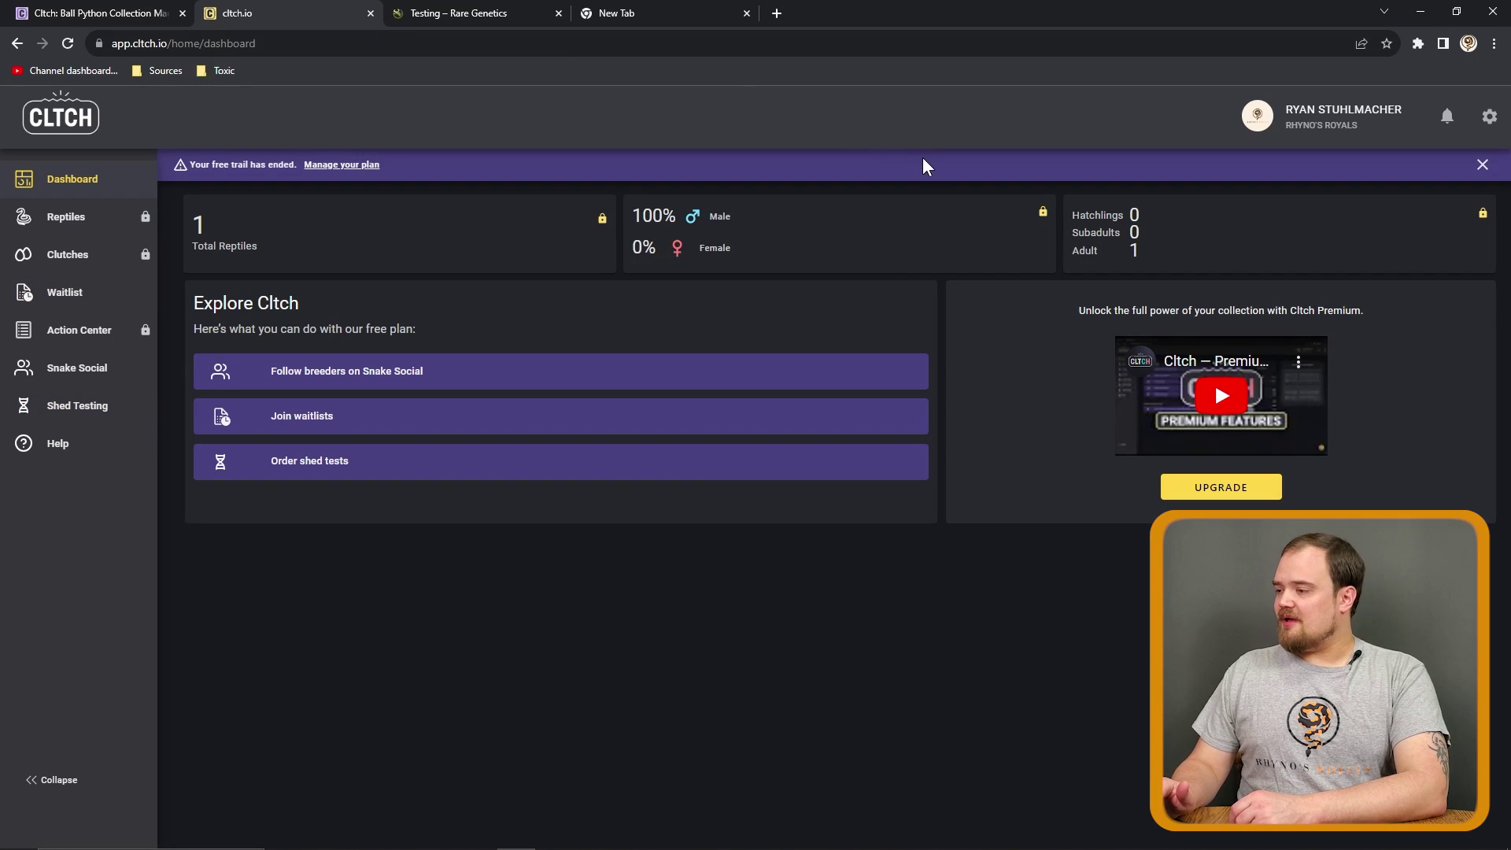
# - Start a new shed testing order and open the form for adding a new reptile
pyautogui.click(71, 409)
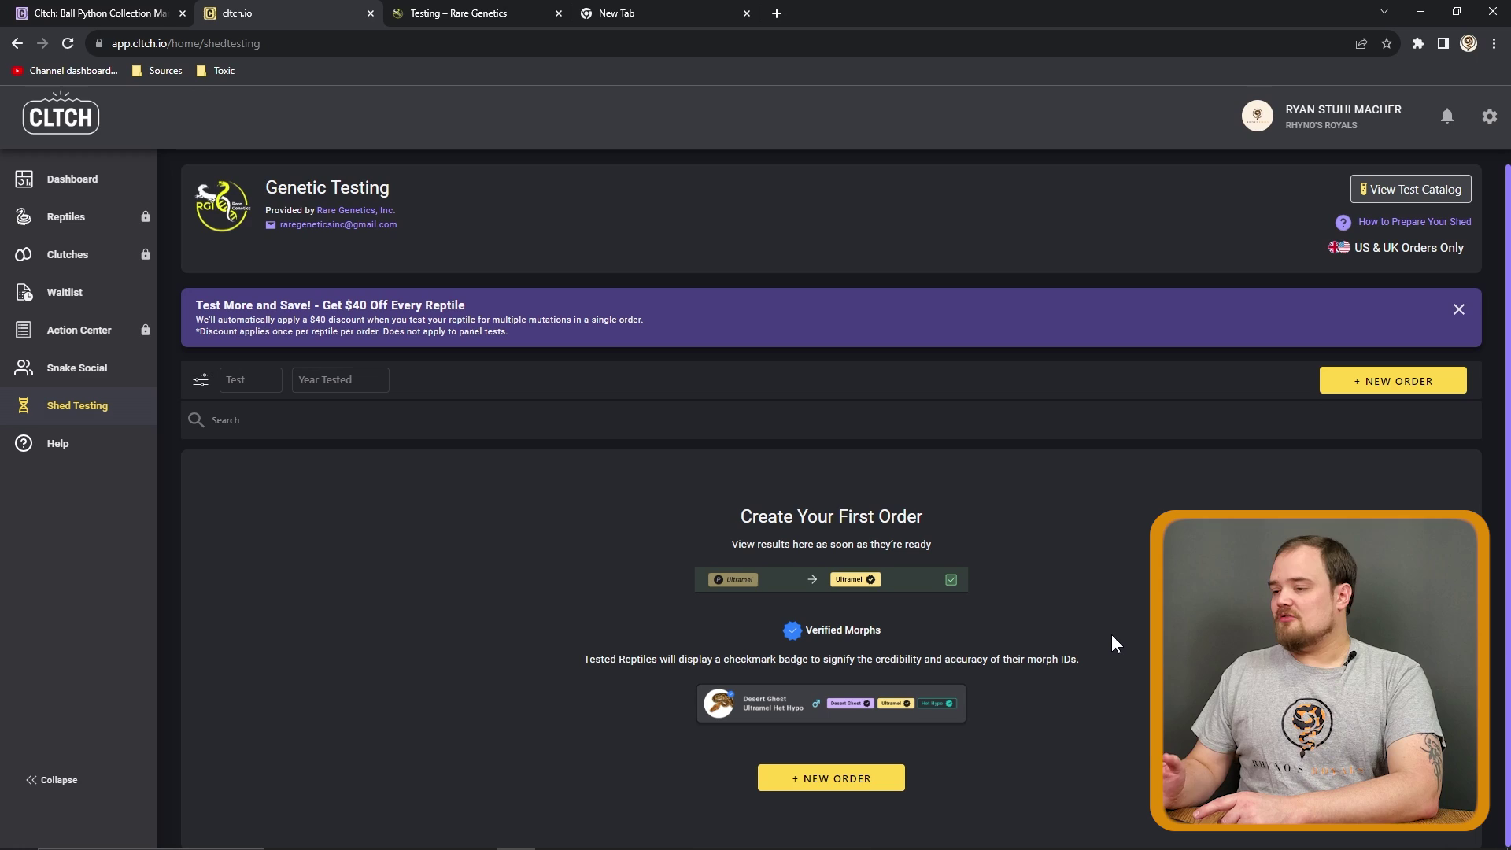
pyautogui.click(1383, 384)
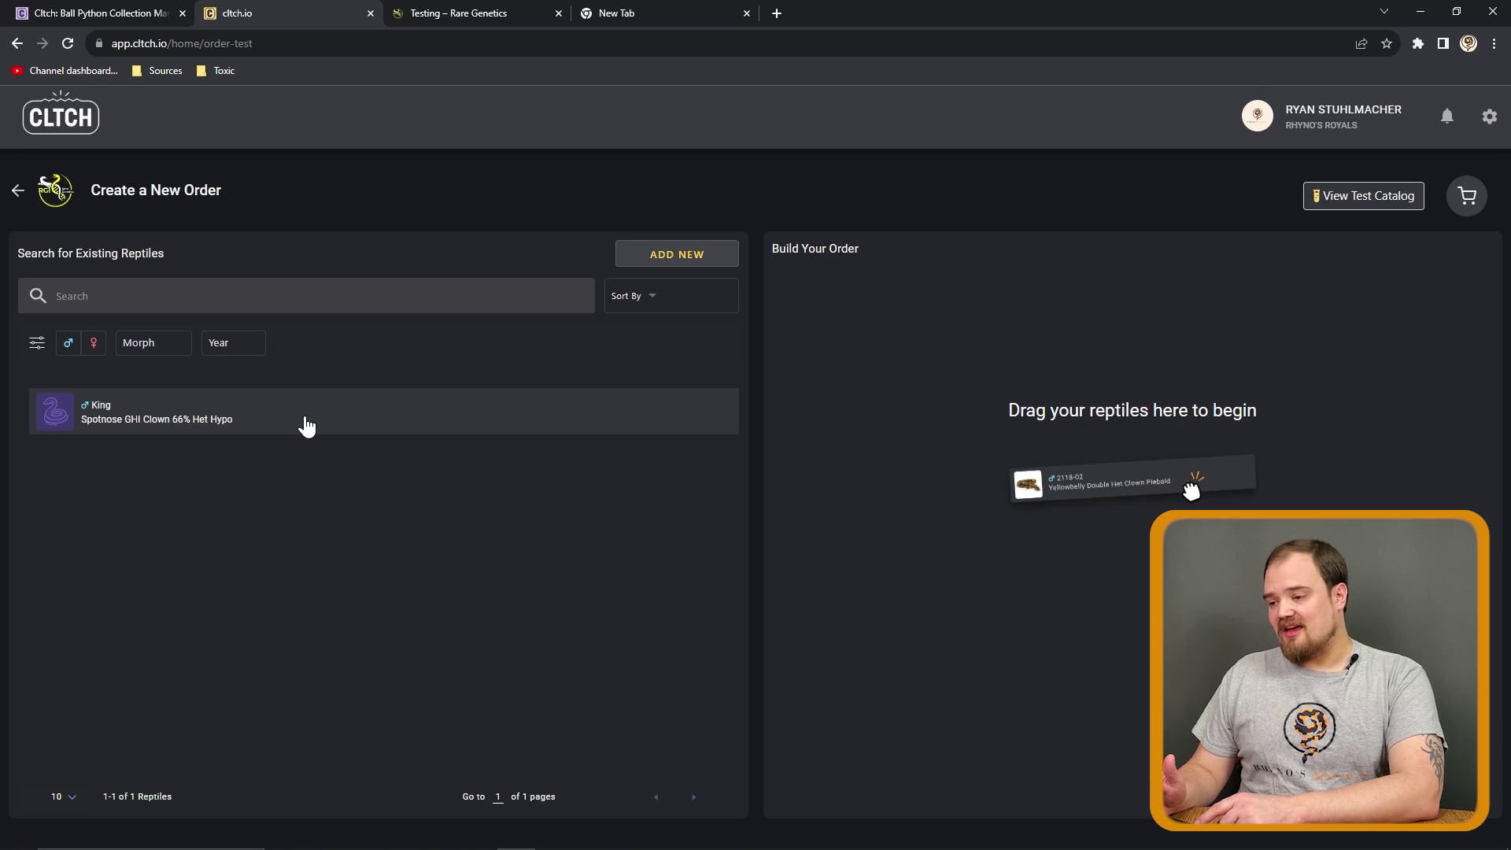
pyautogui.click(673, 252)
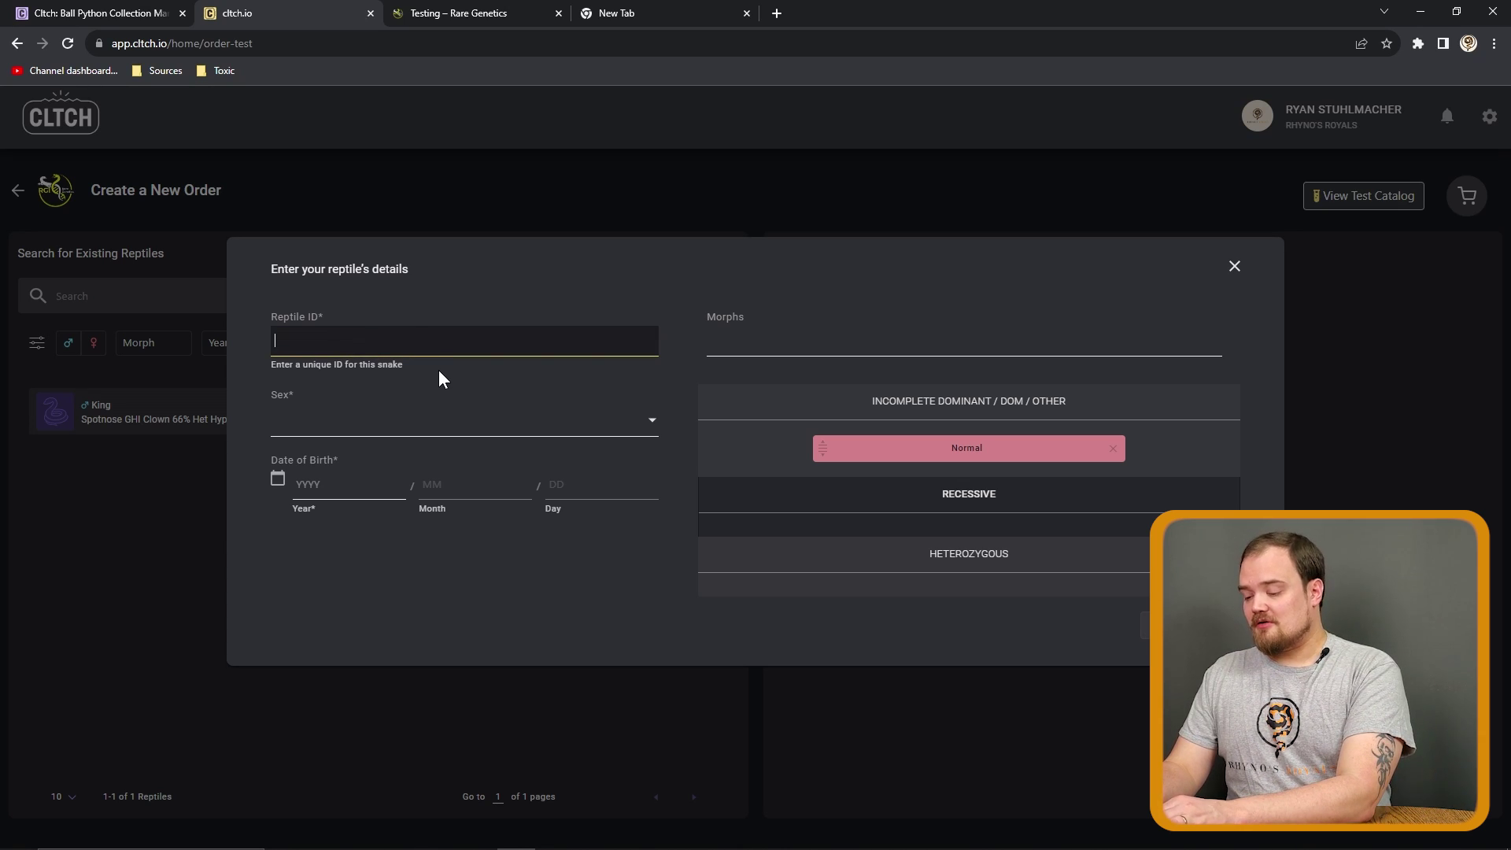
# - Enter Santa as the reptile ID, set the sex to Male and the birth year to 2021
pyautogui.write('Santa')
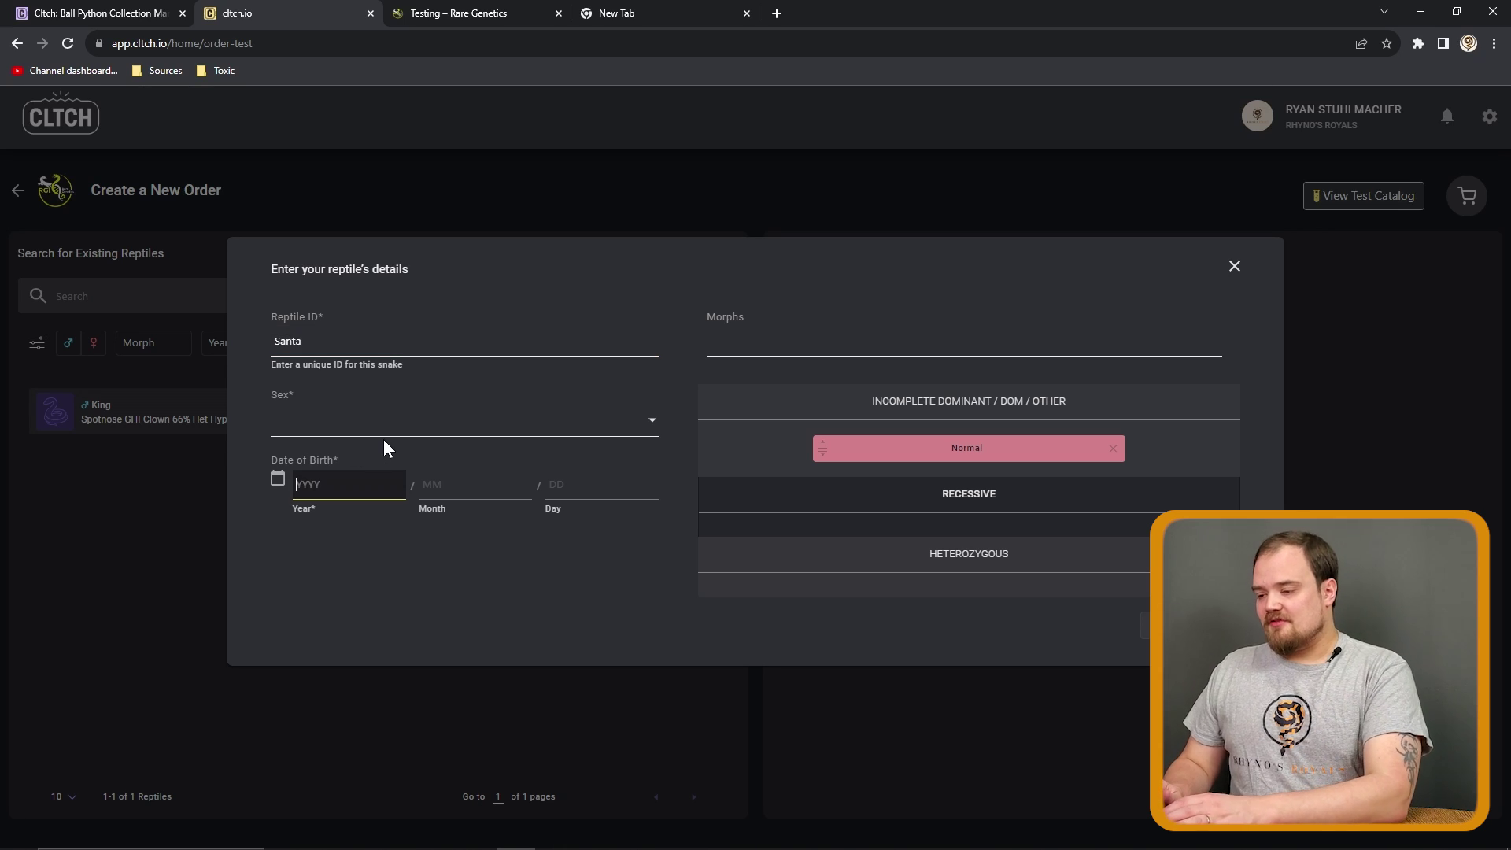
pyautogui.click(422, 417)
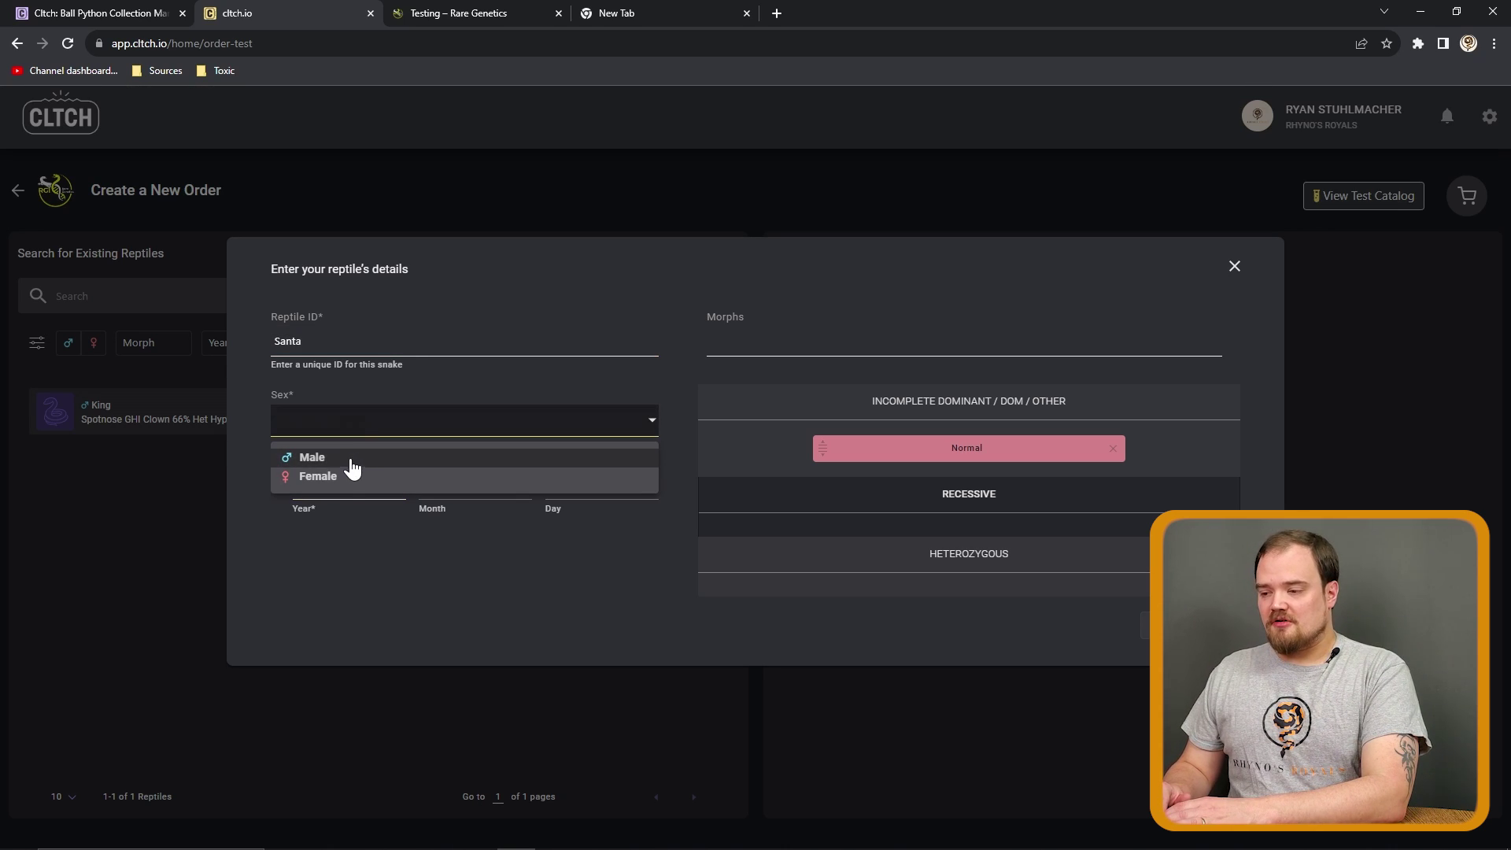
pyautogui.press('Return')
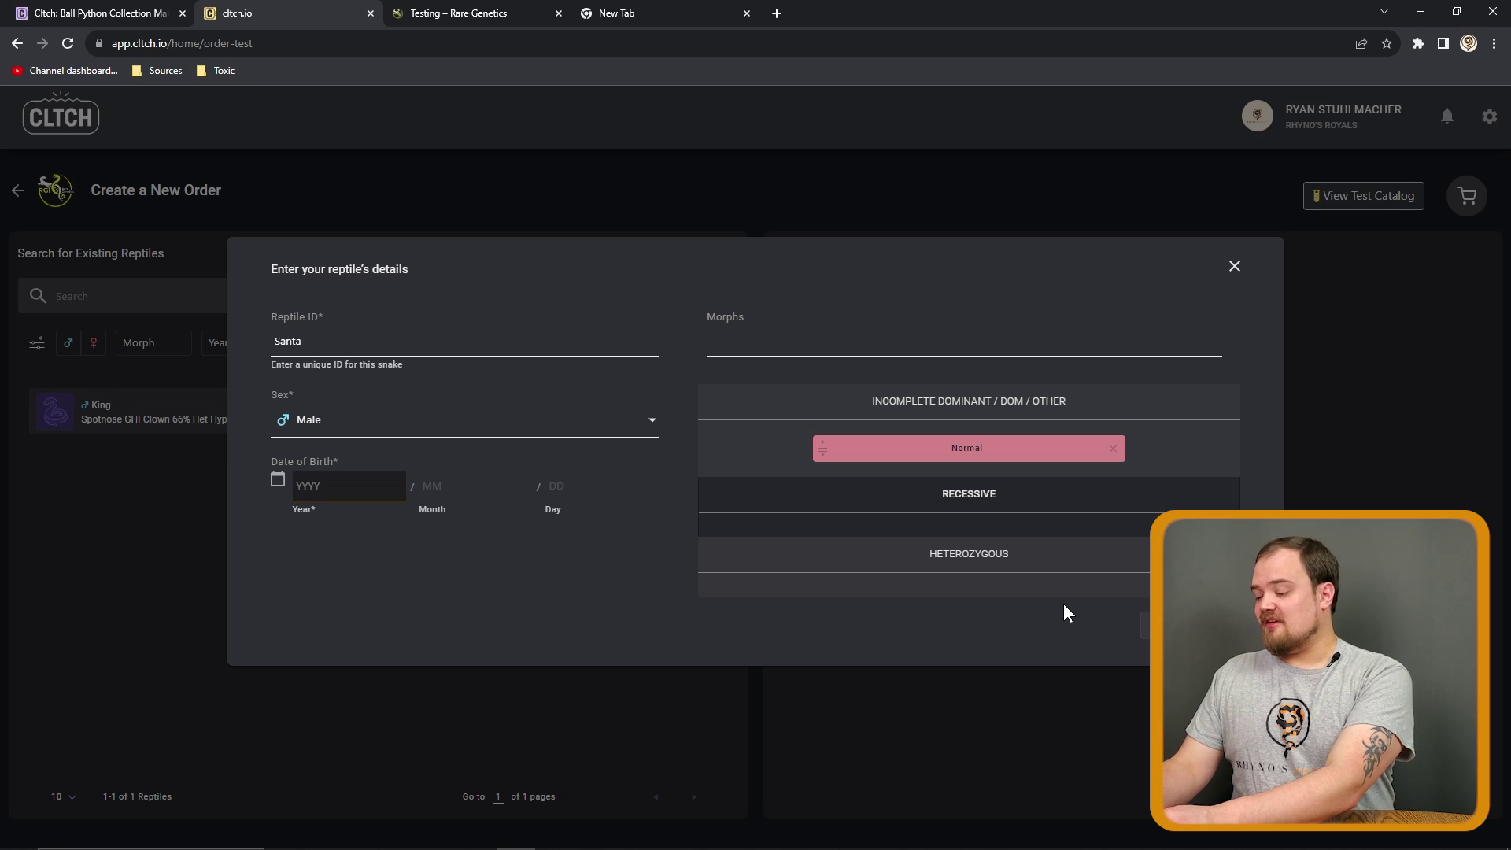
pyautogui.write('20')
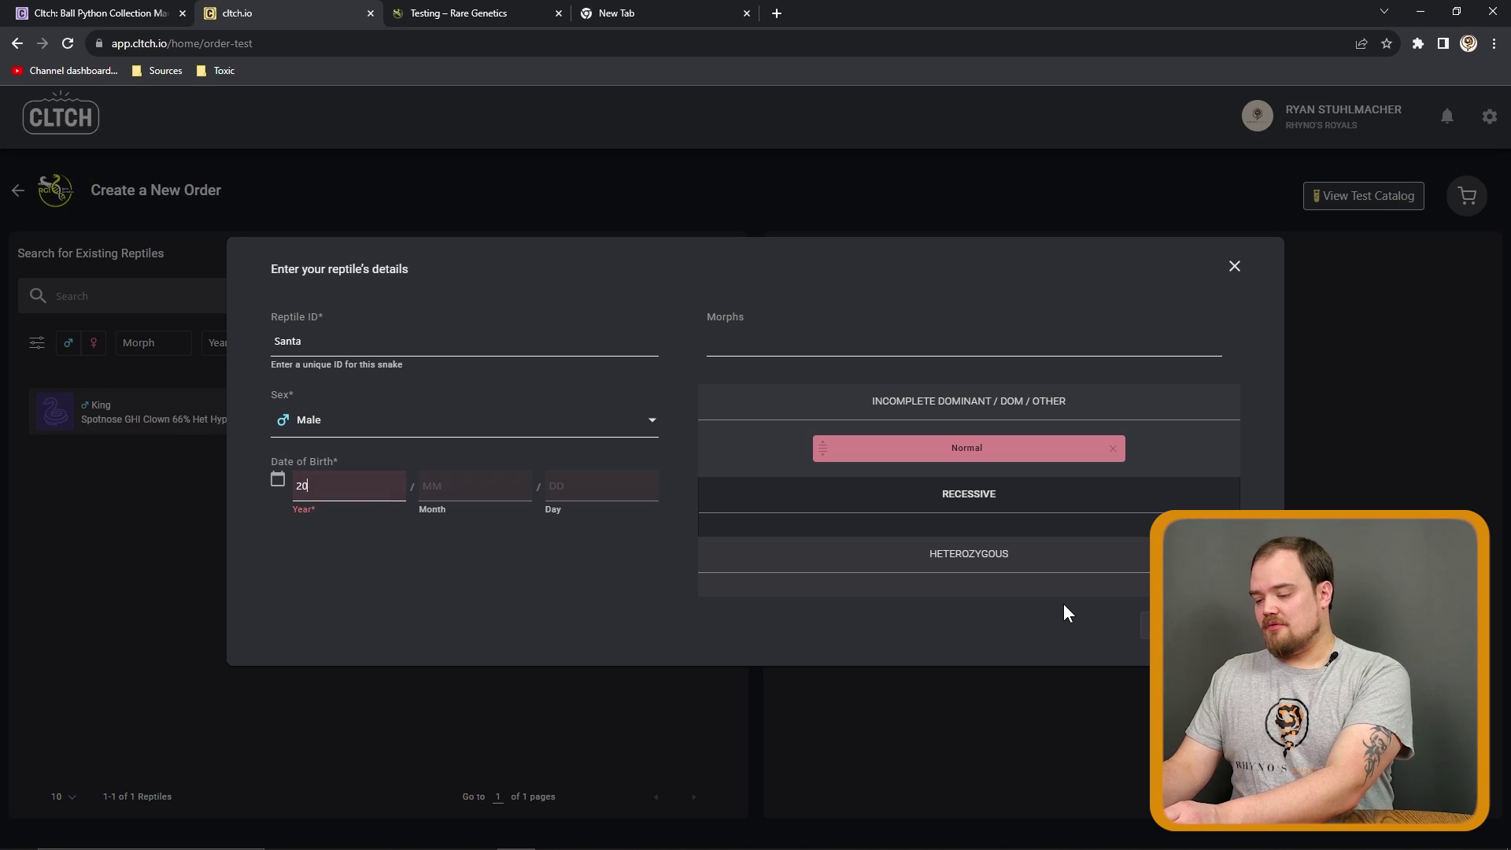
pyautogui.write('21')
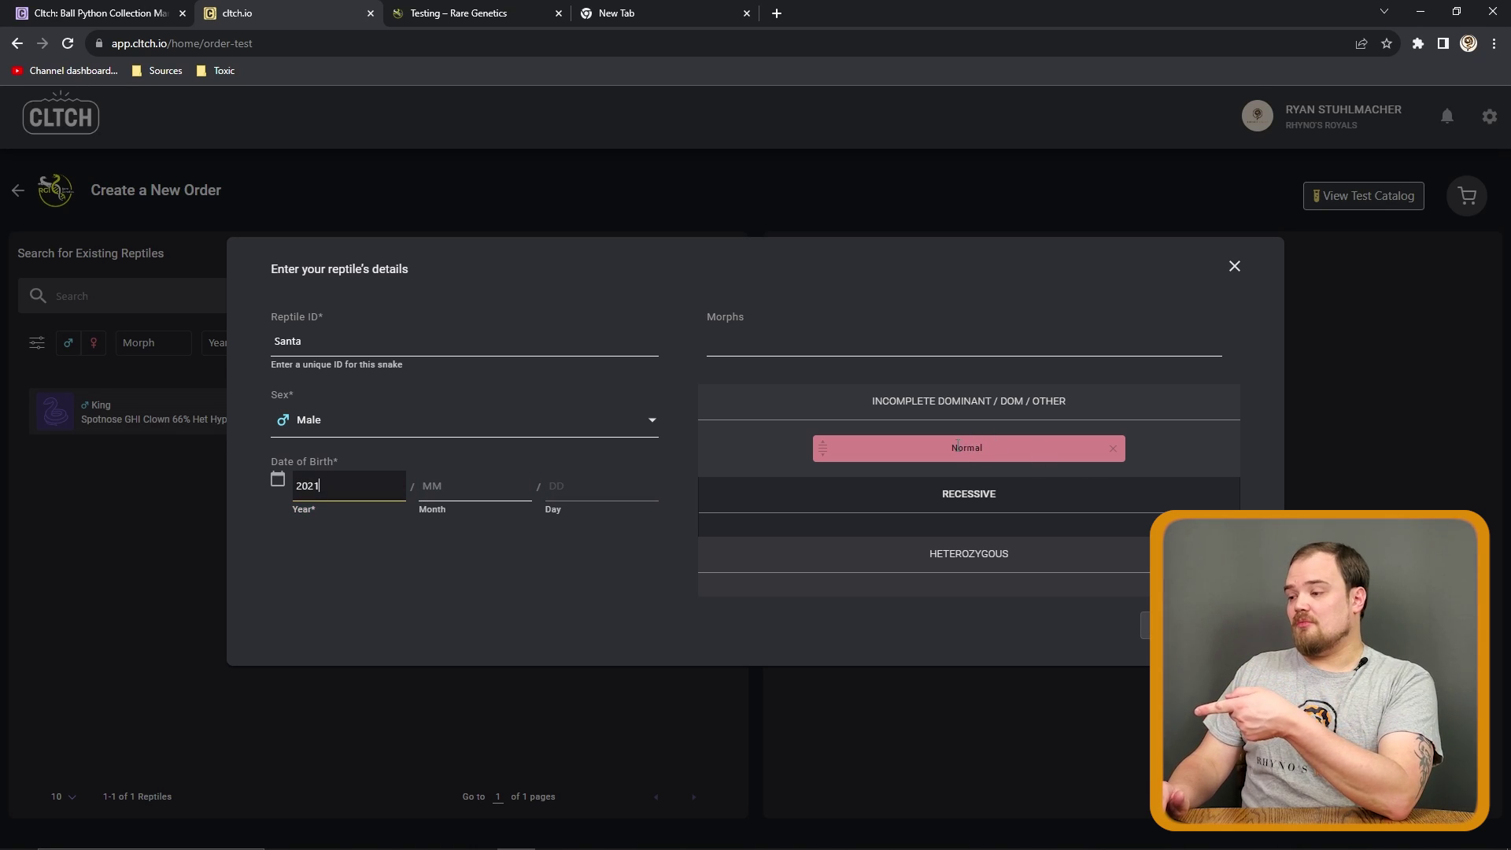
# - Add the Clown and Blackhead morphs to the new reptile
pyautogui.click(855, 338)
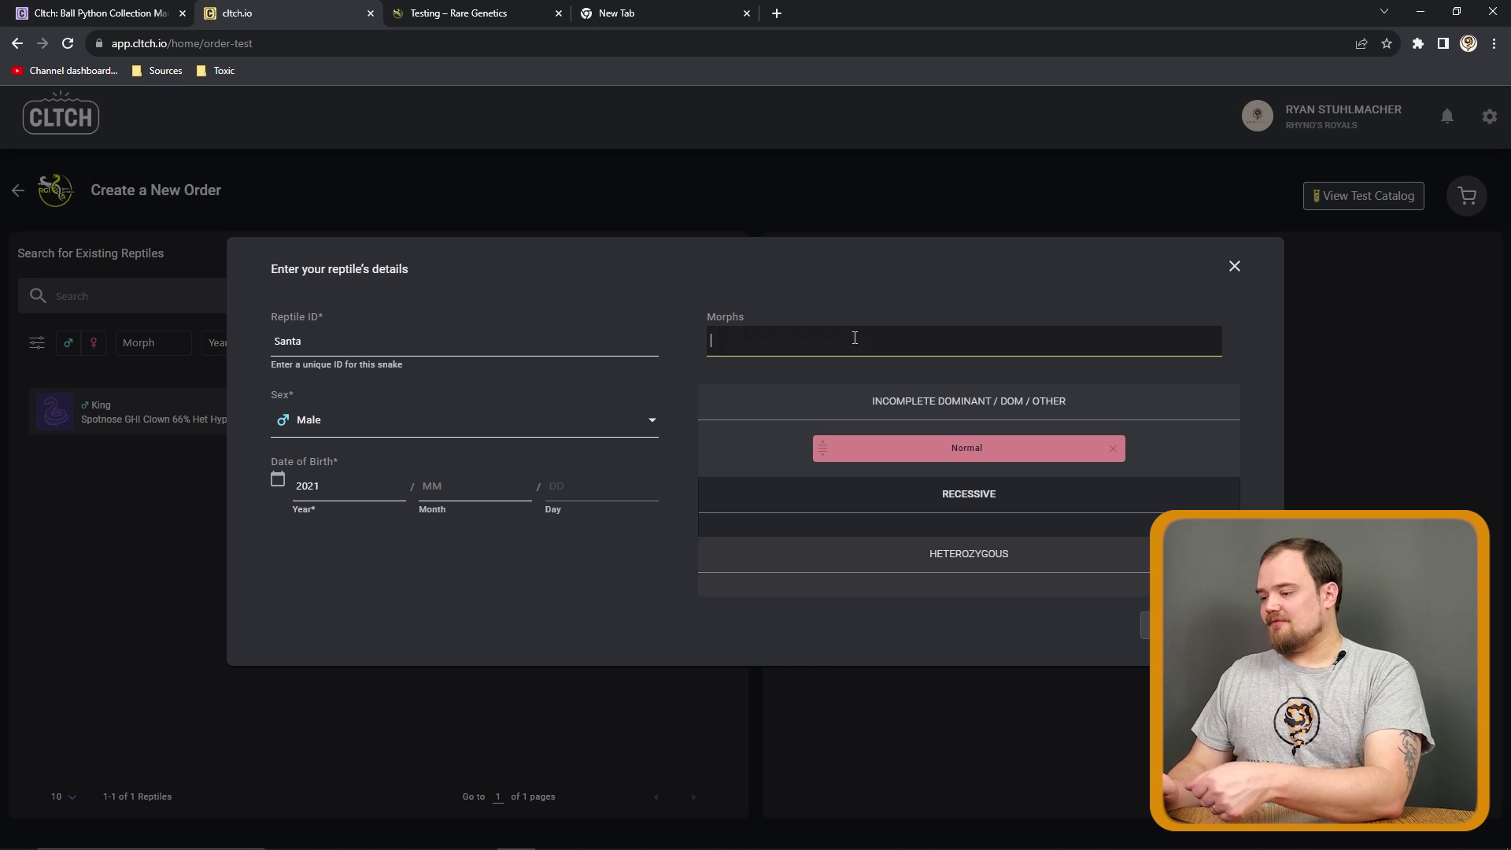
pyautogui.write('clown')
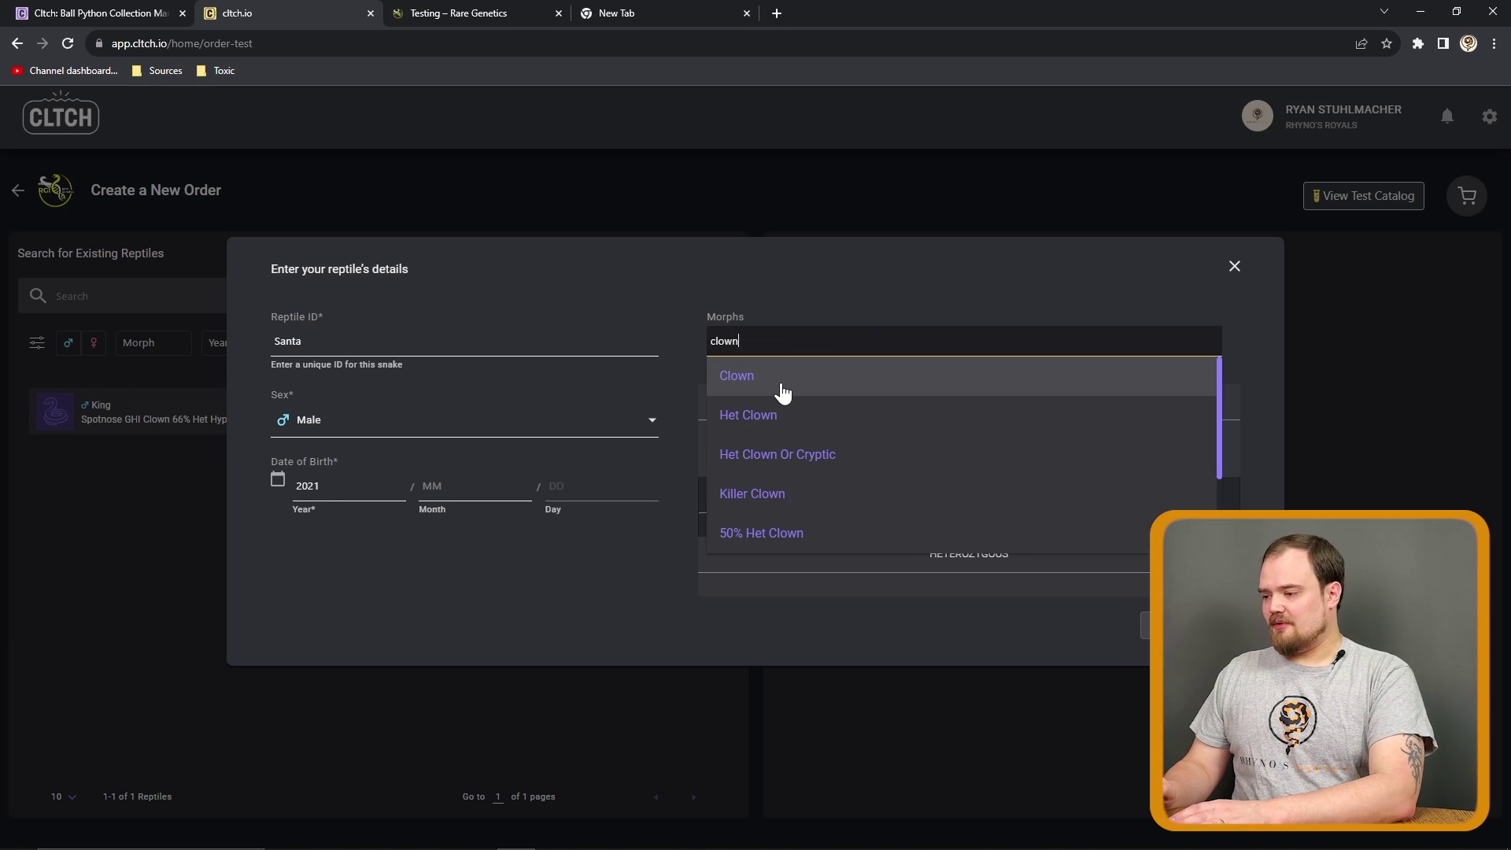
pyautogui.click(779, 383)
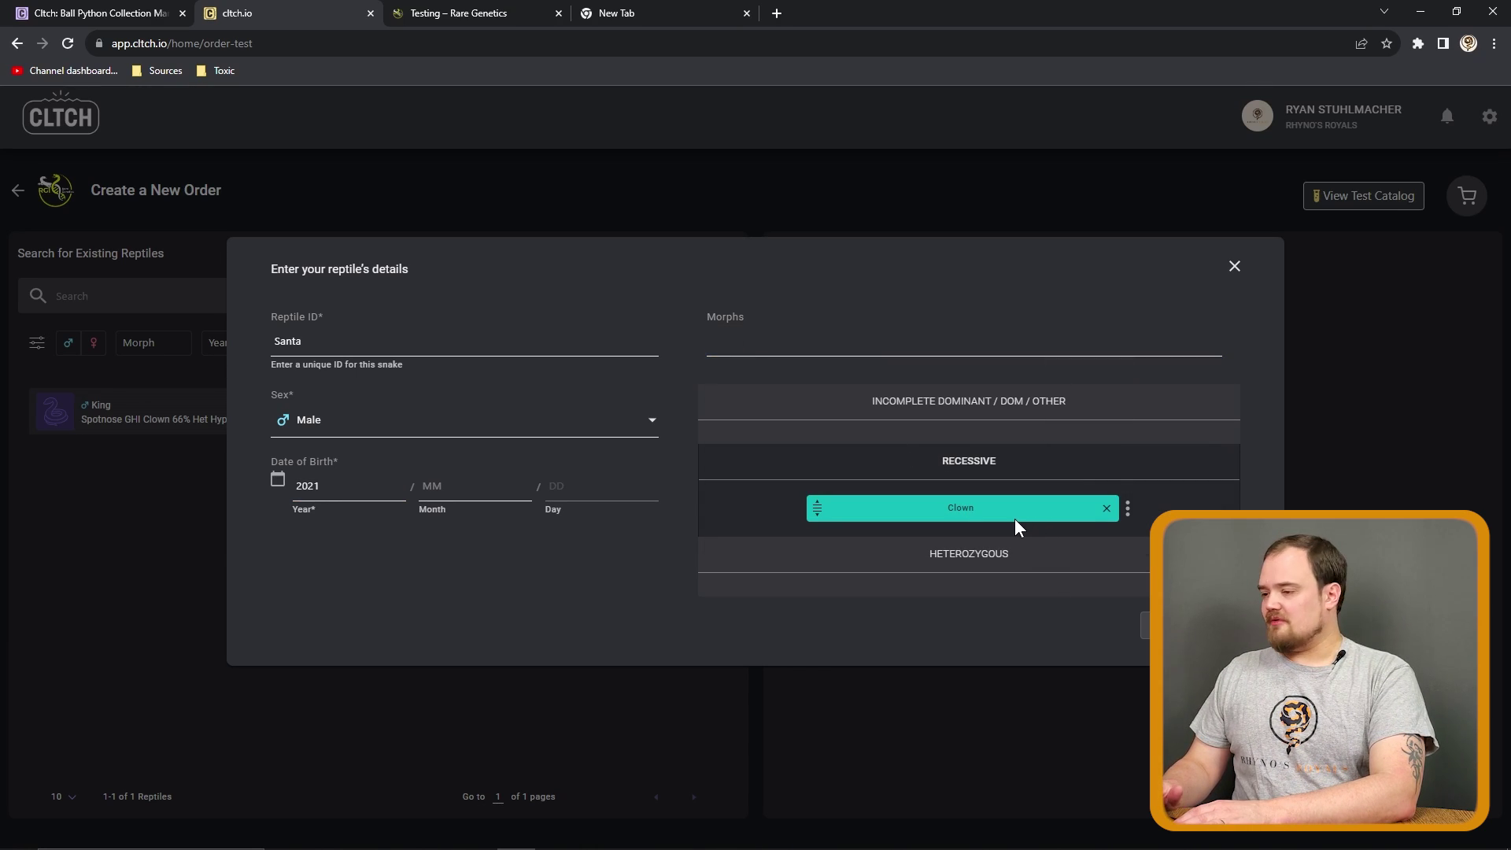
pyautogui.click(888, 339)
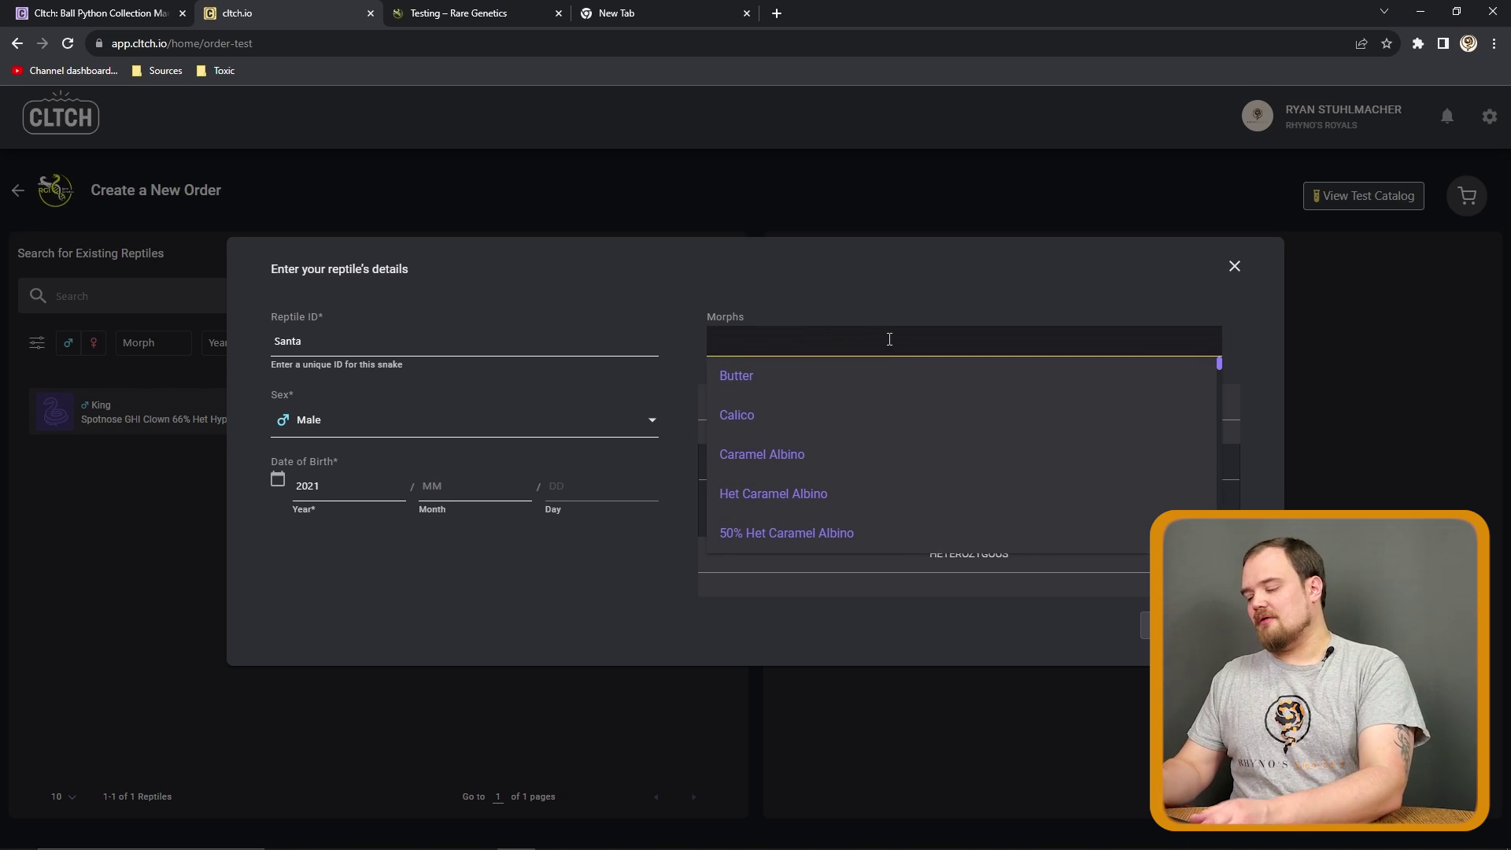
pyautogui.write('blackh')
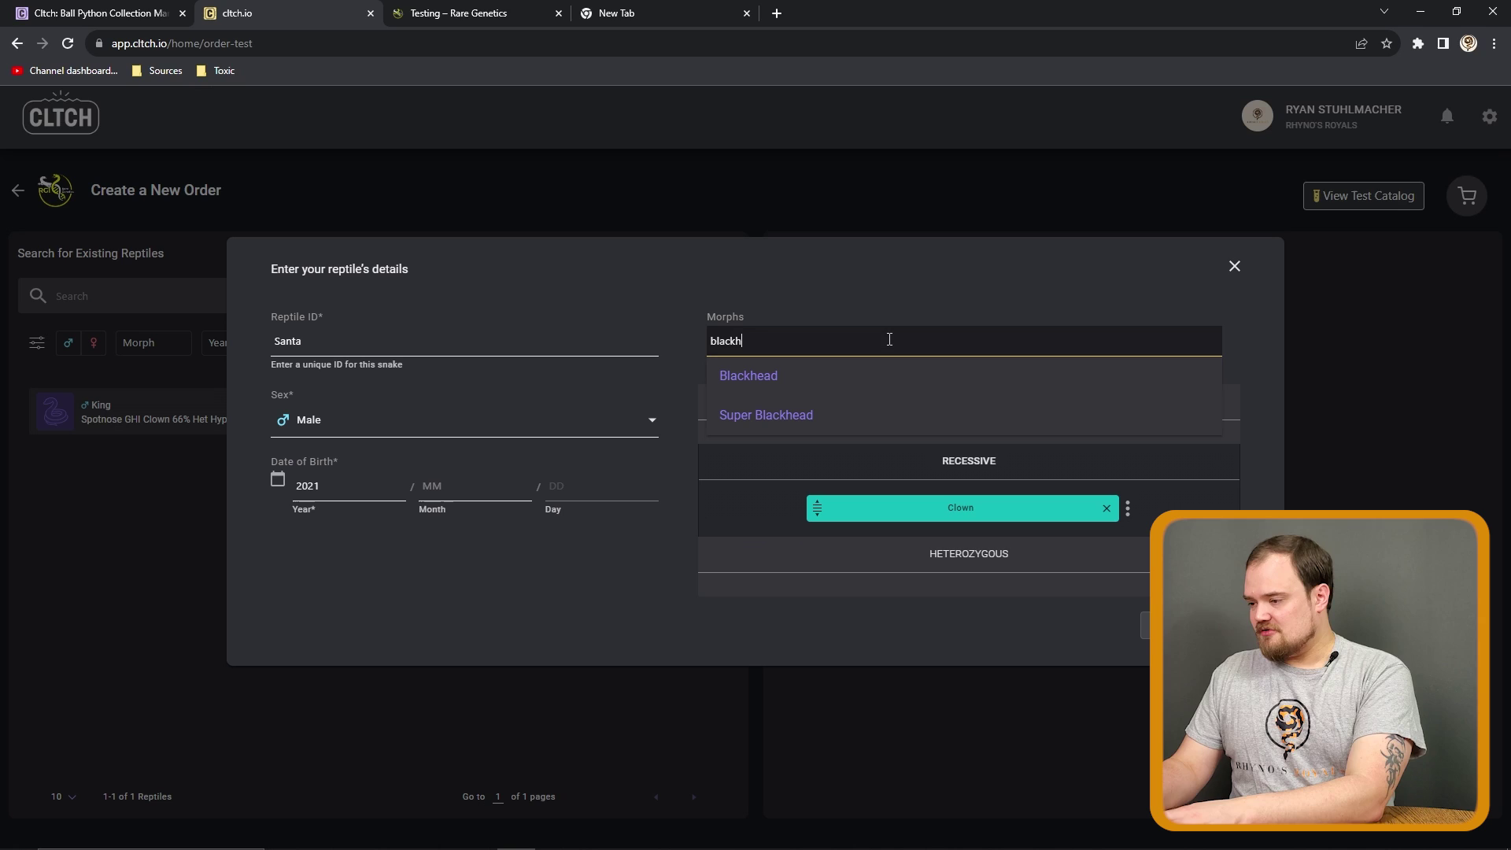
pyautogui.click(790, 374)
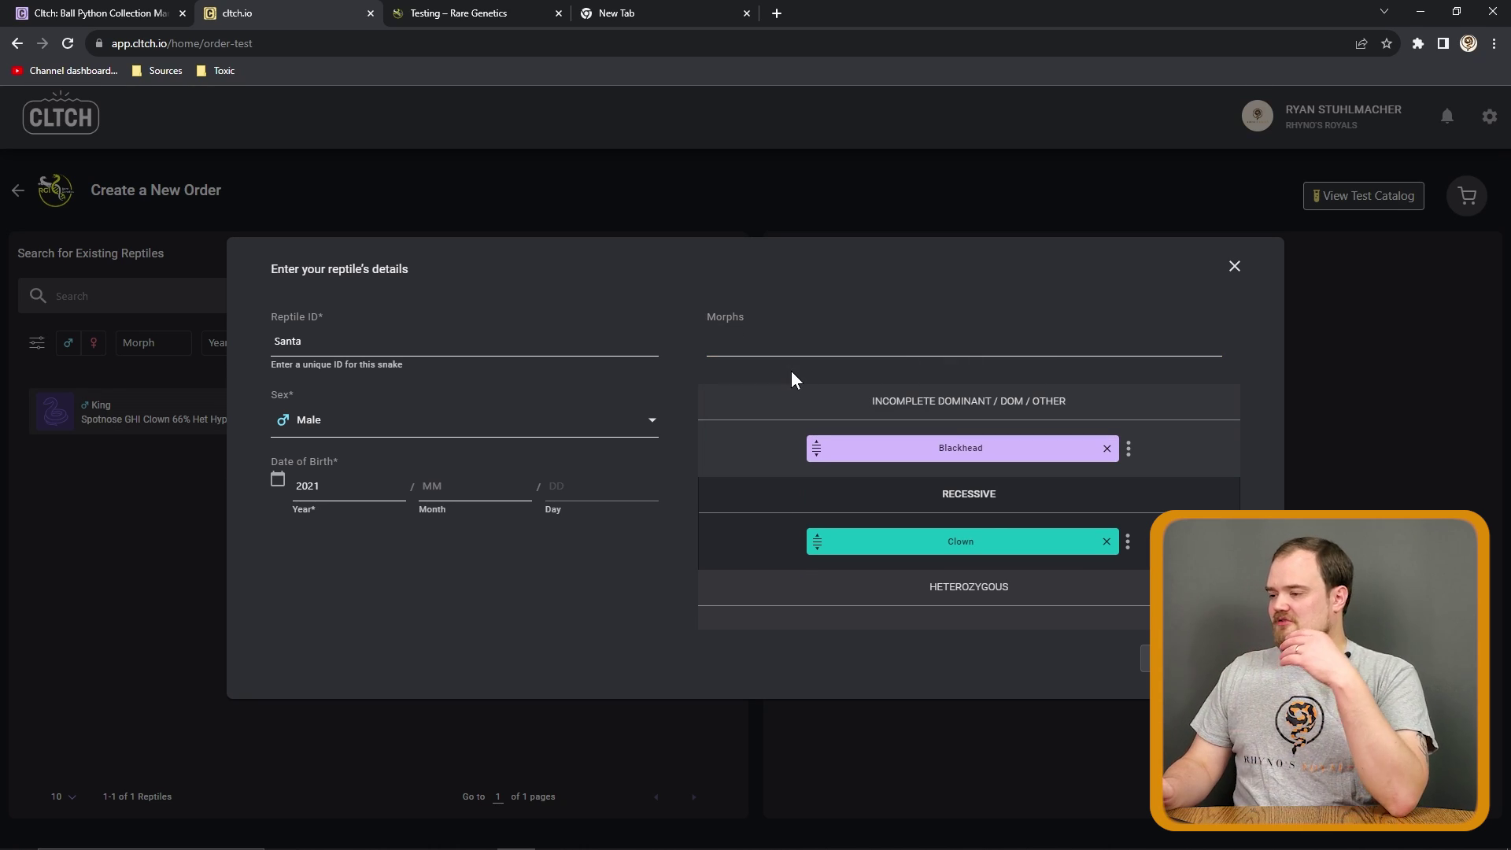
# - Add the 50% Het Lavender Albino morph and save the reptile
pyautogui.click(909, 339)
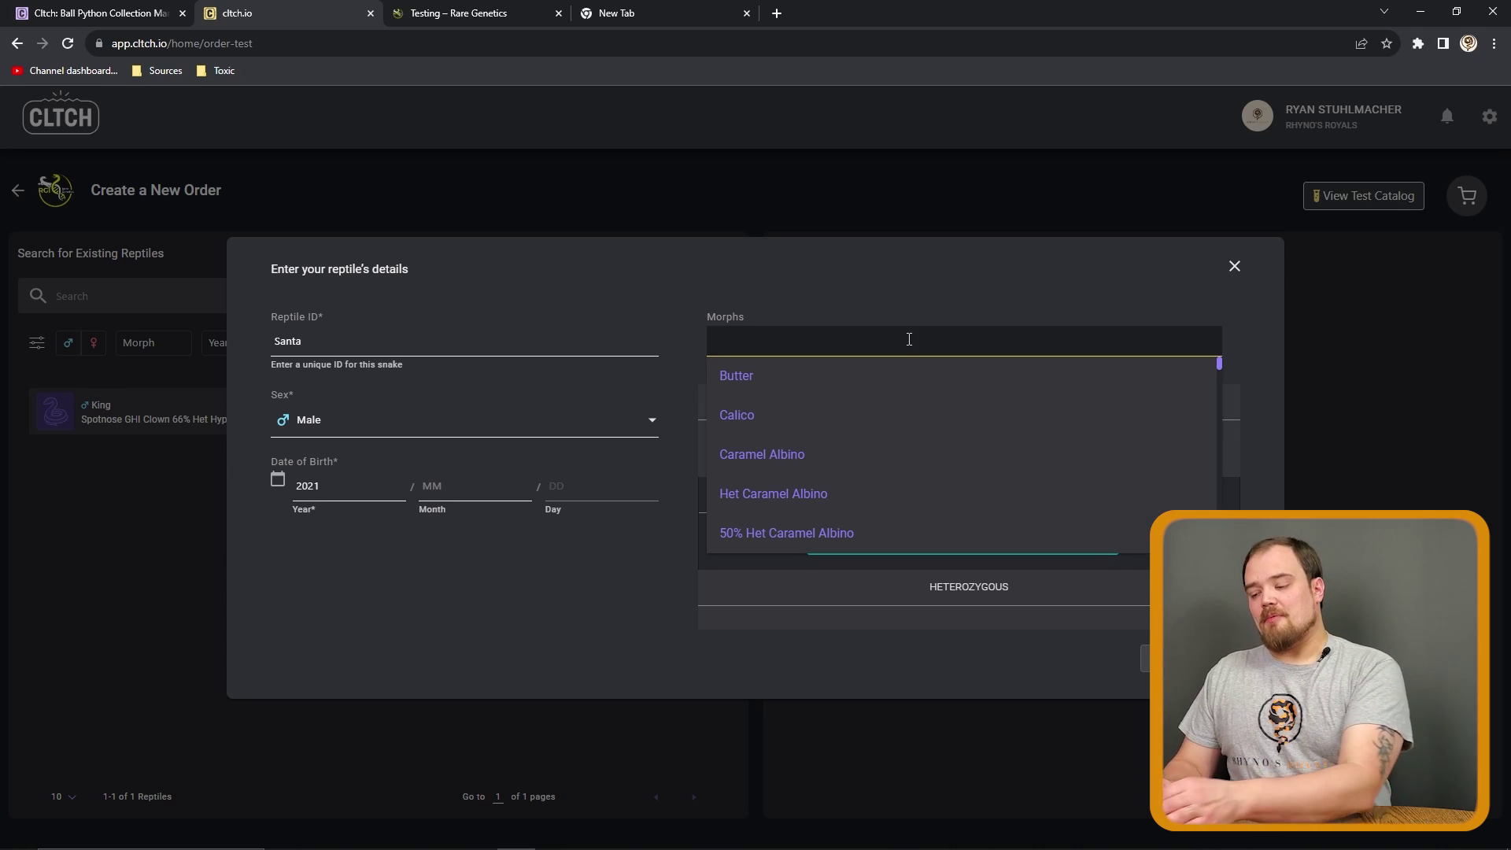
pyautogui.write('50')
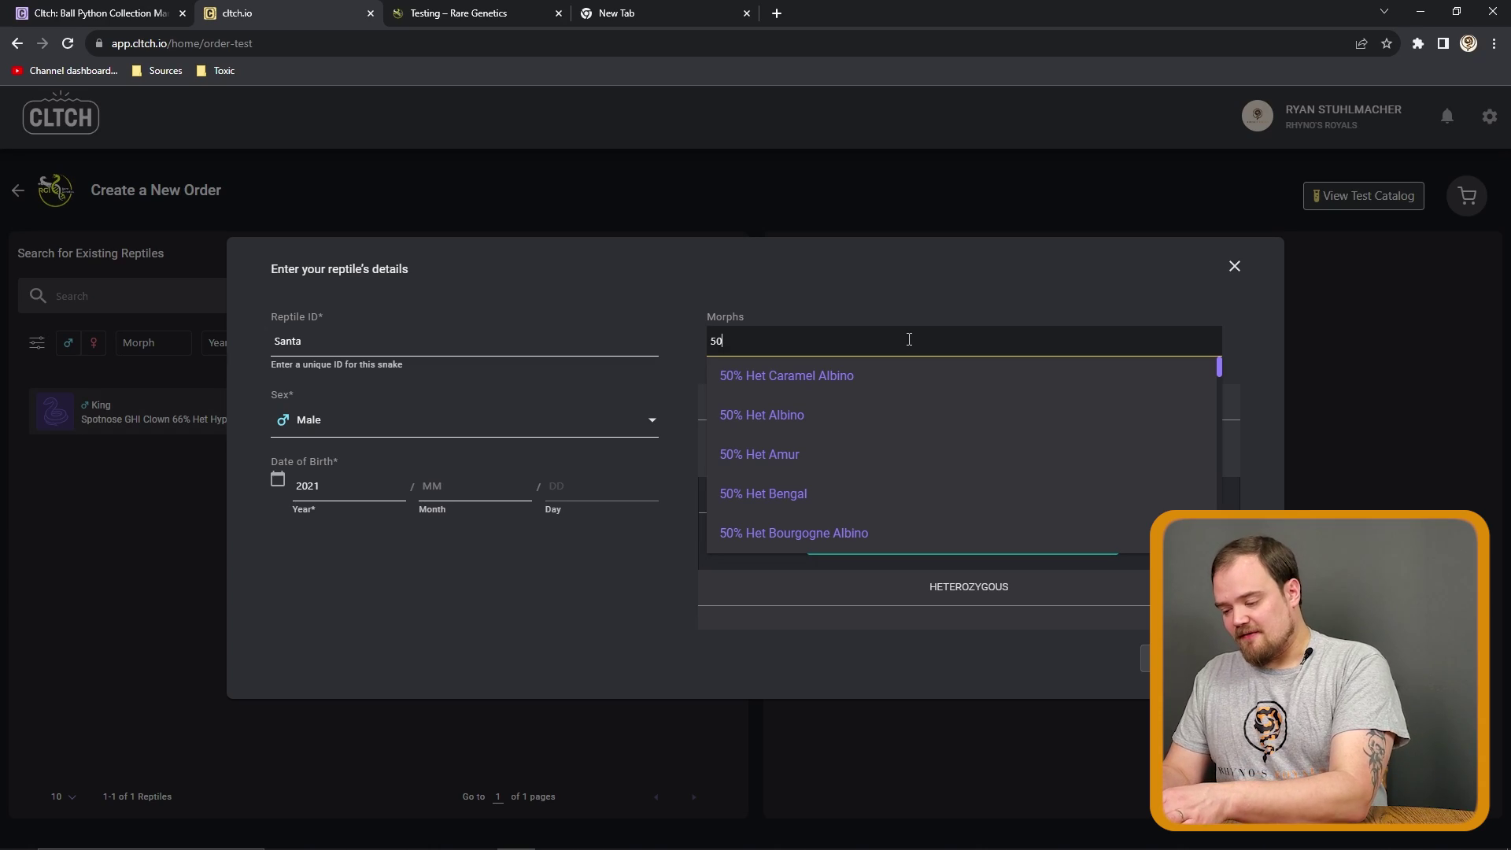
pyautogui.write('% het Lav')
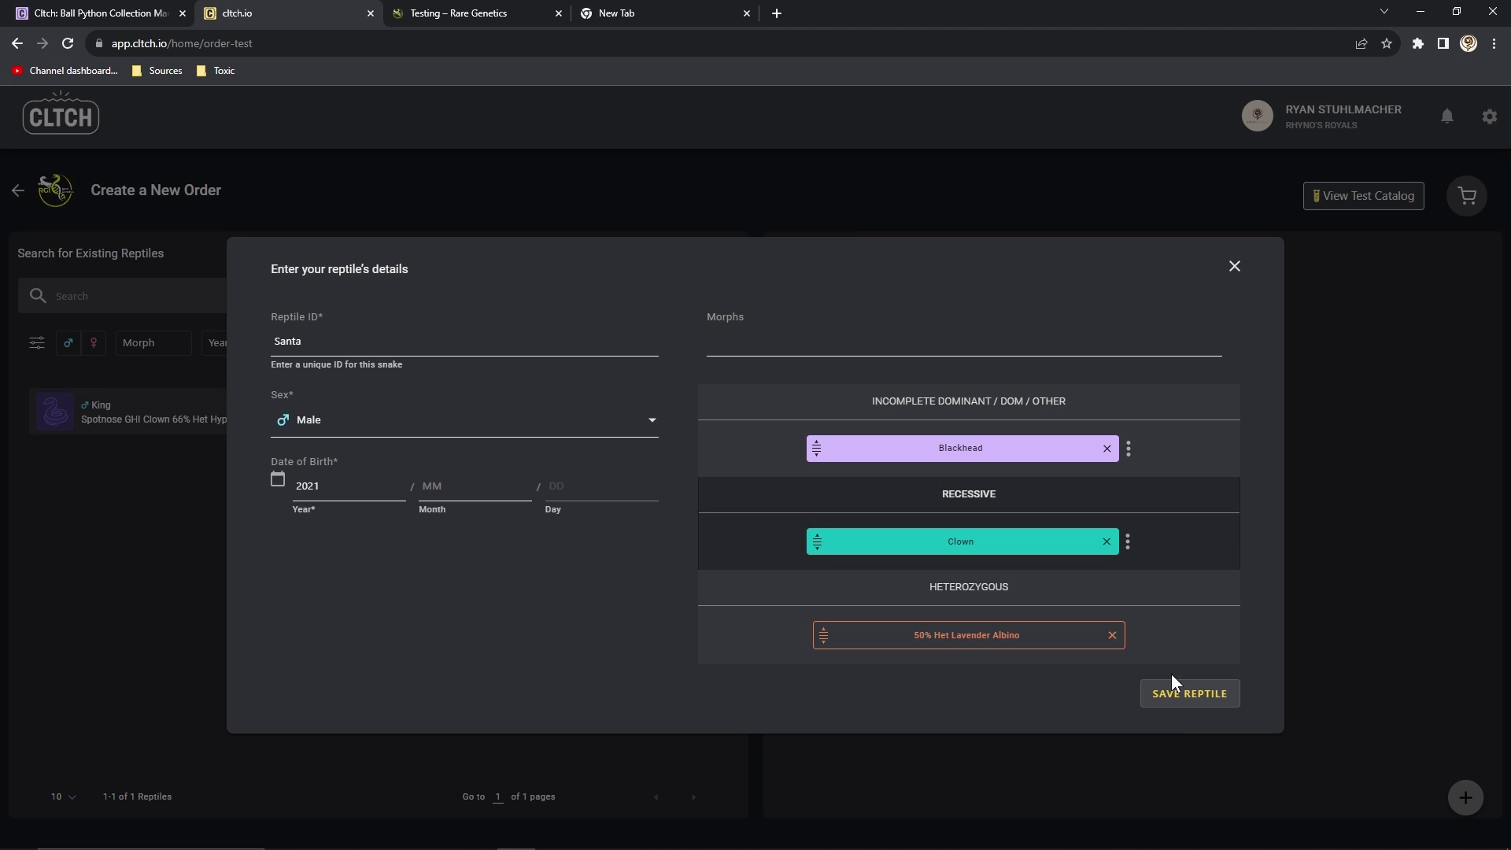
pyautogui.click(1177, 691)
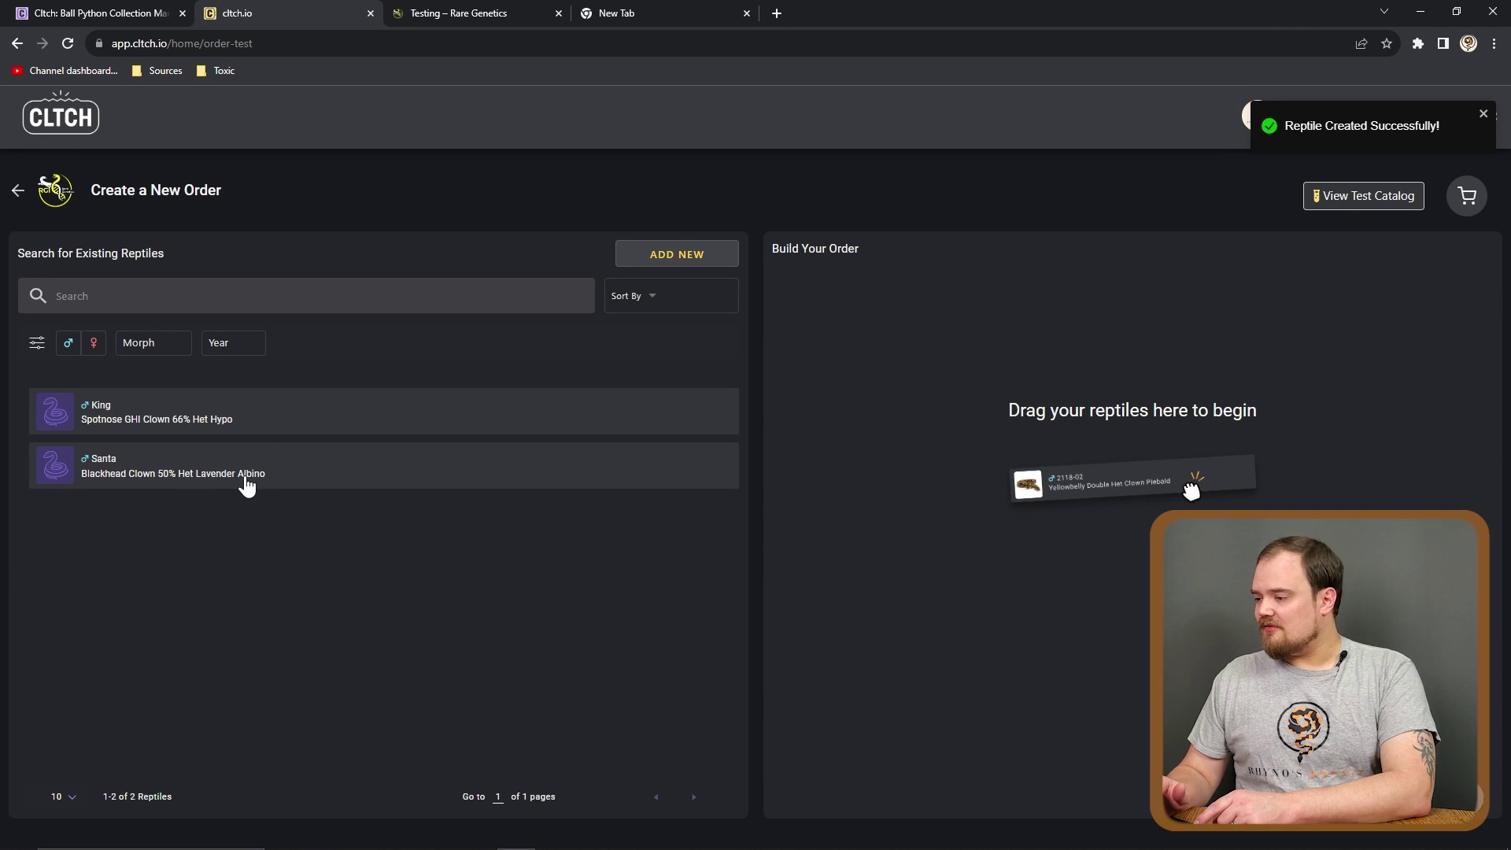
# - Add the reptile Santa to the order and choose the Multi-panel test for it
pyautogui.moveTo(253, 482); pyautogui.dragTo(1202, 393)
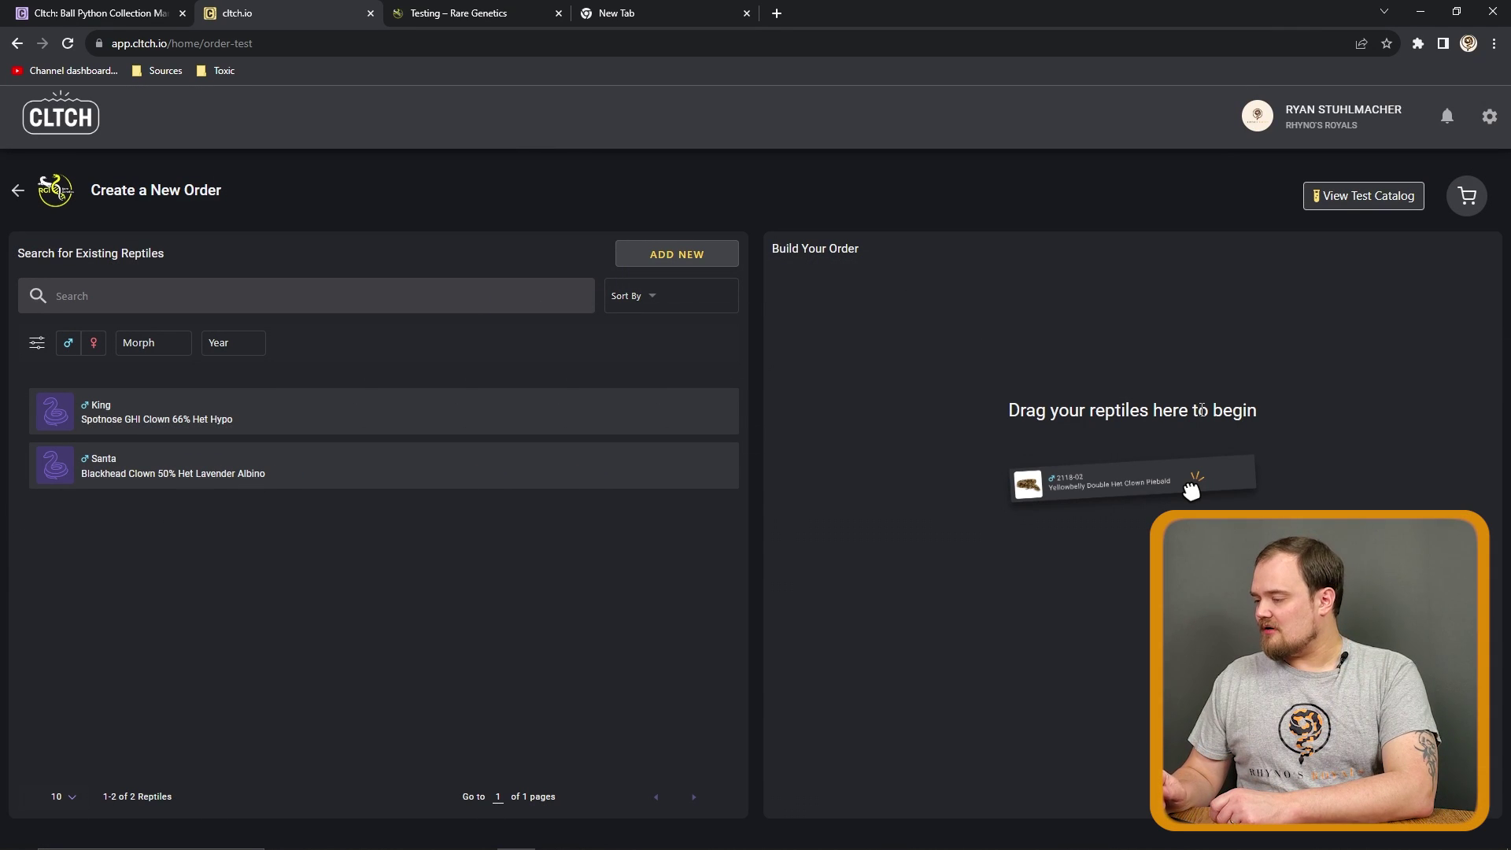
pyautogui.moveTo(398, 465); pyautogui.dragTo(1303, 846)
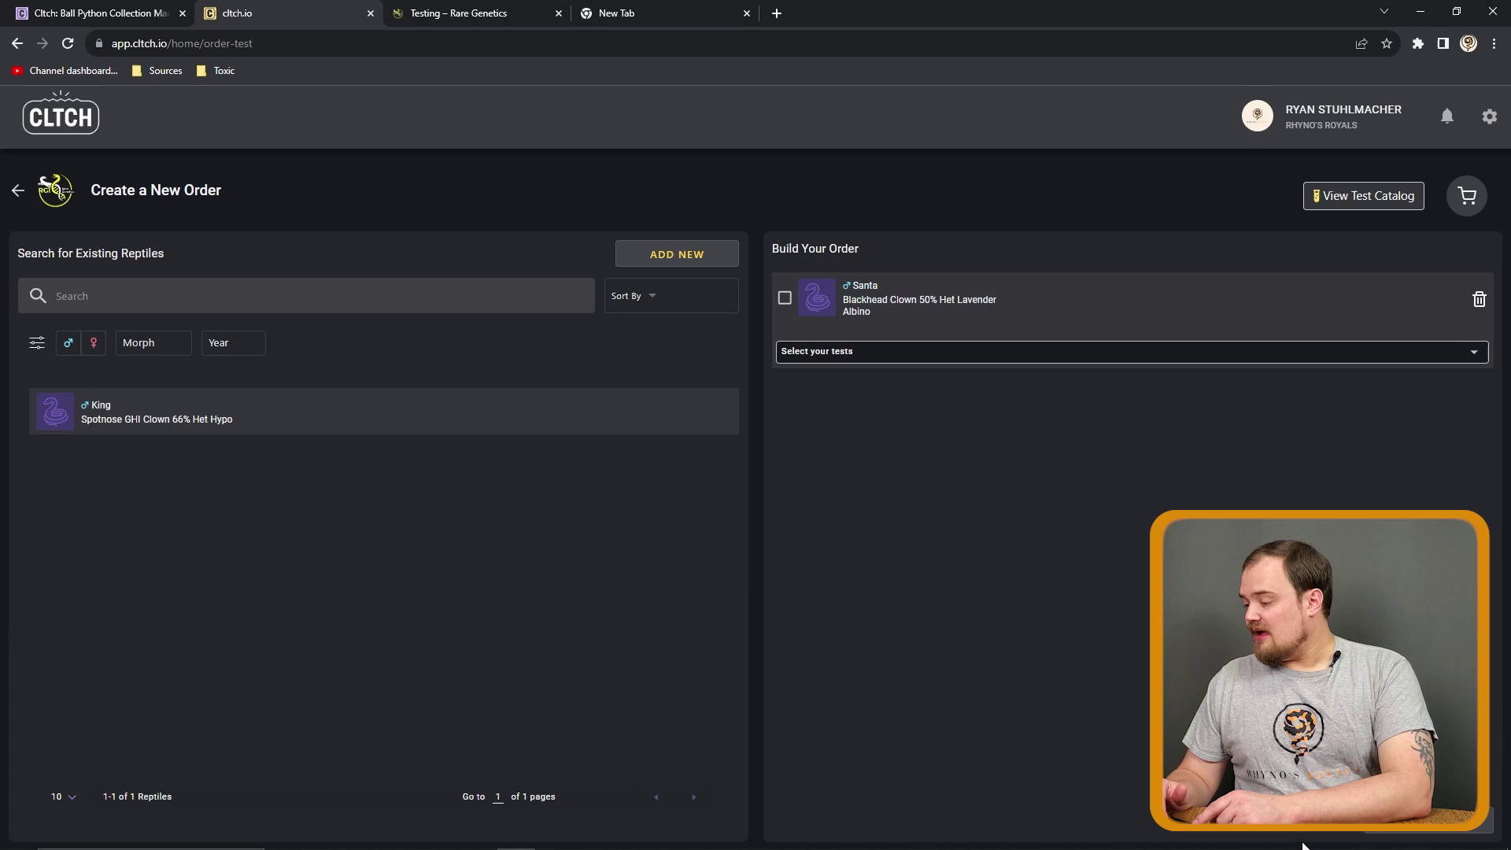
pyautogui.click(1281, 356)
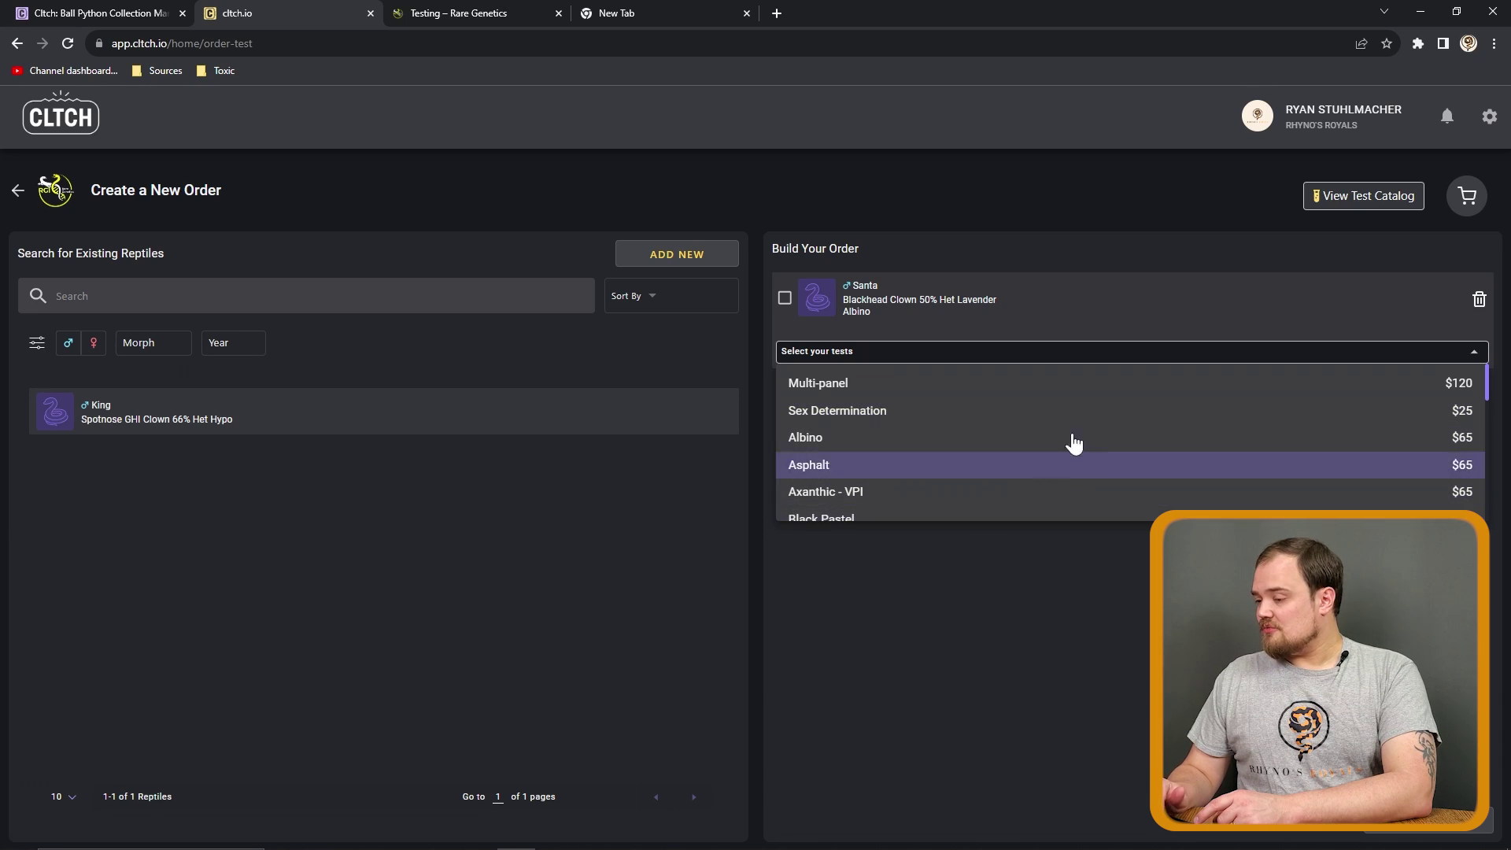
pyautogui.moveTo(1487, 387); pyautogui.dragTo(1486, 508)
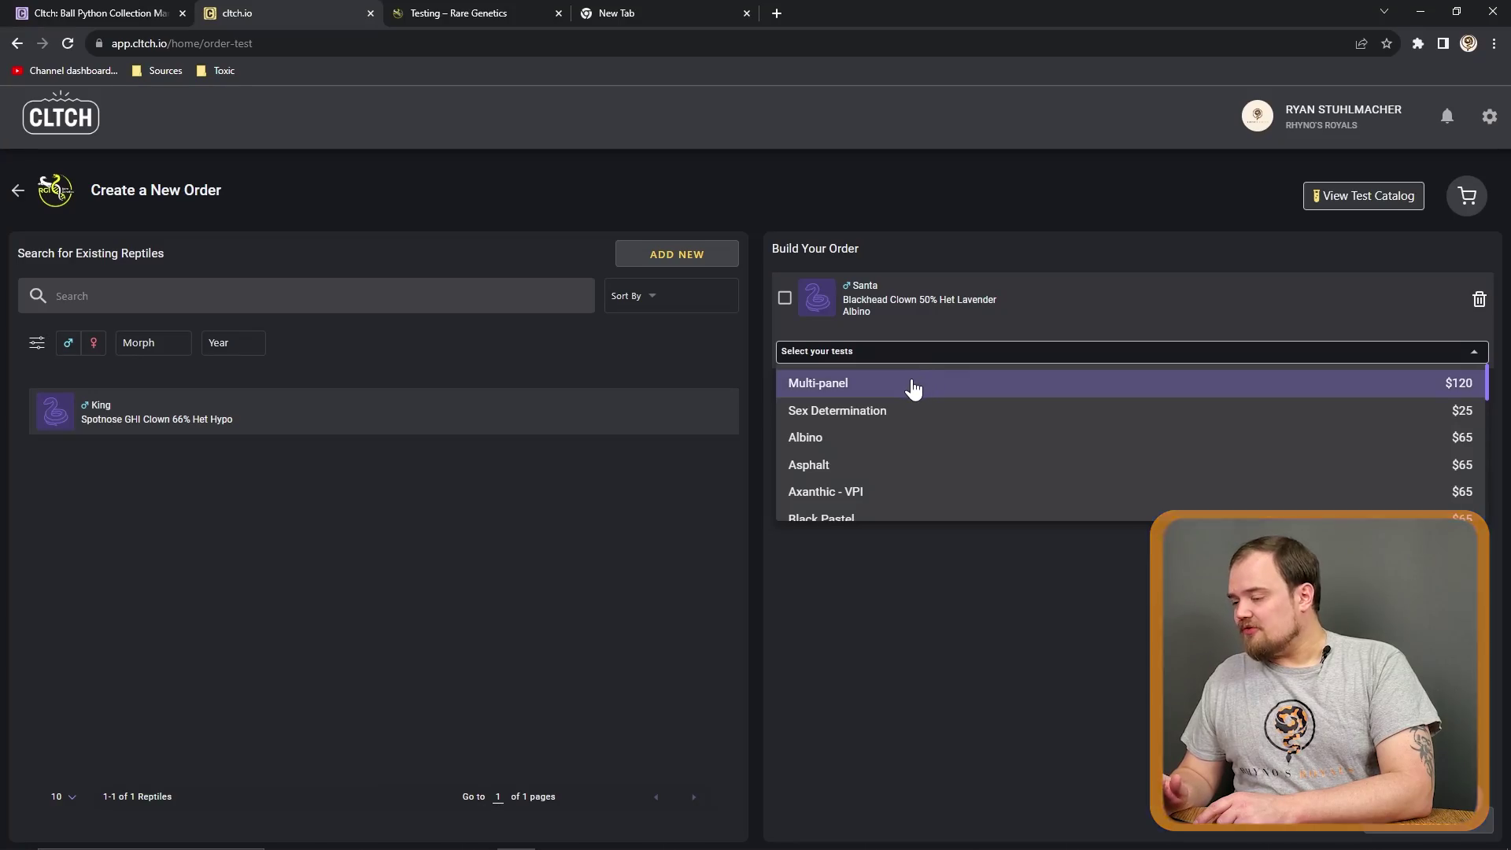
pyautogui.click(911, 390)
pyautogui.click(1408, 821)
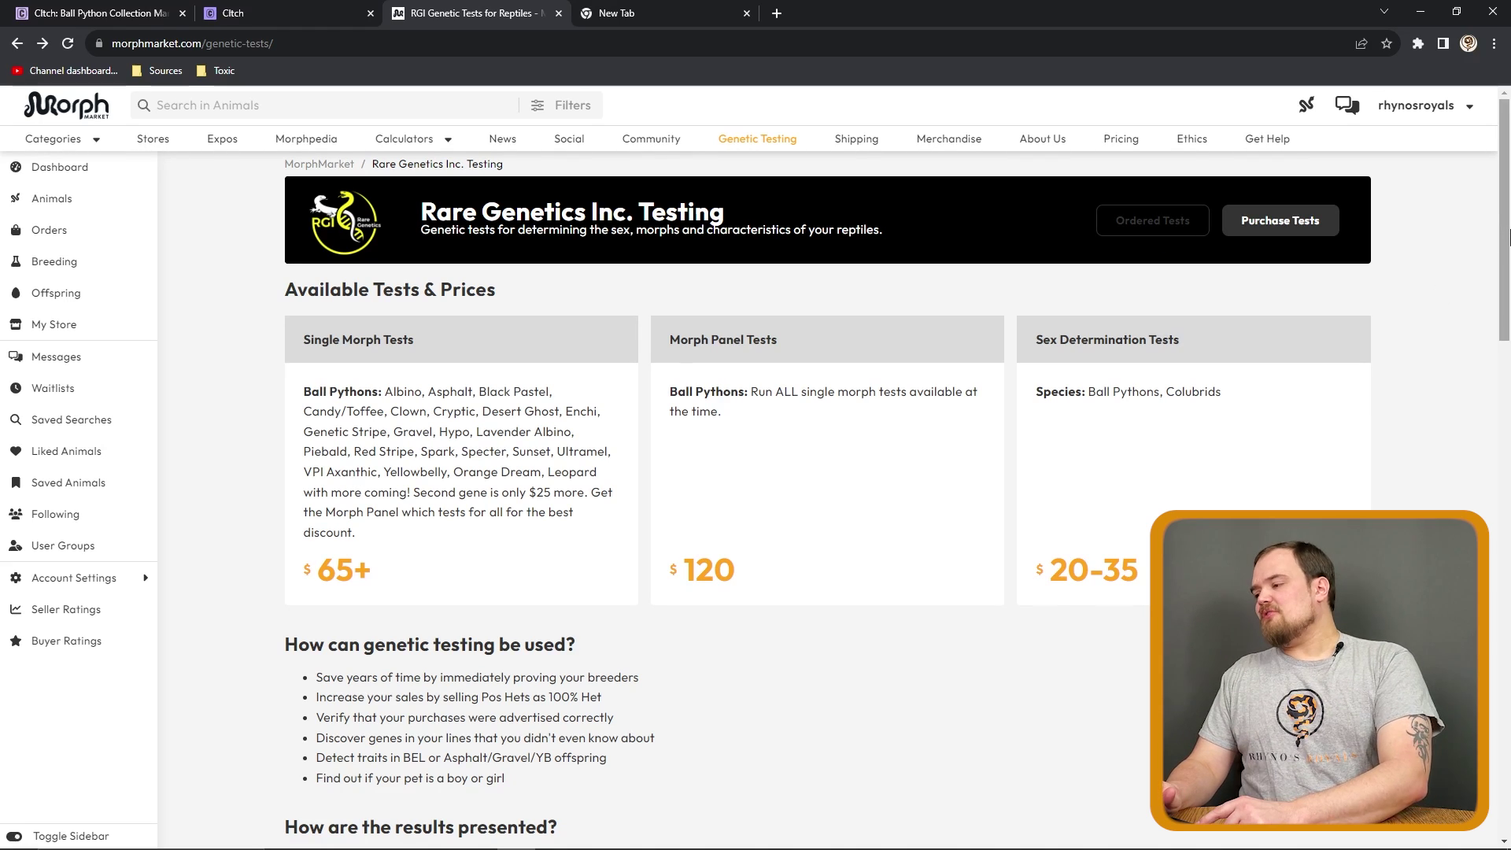
# - Review the available tests, prices and usage information on MorphMarket's Rare Genetics Inc. Testing page
pyautogui.scroll(-2, 1504, 285)
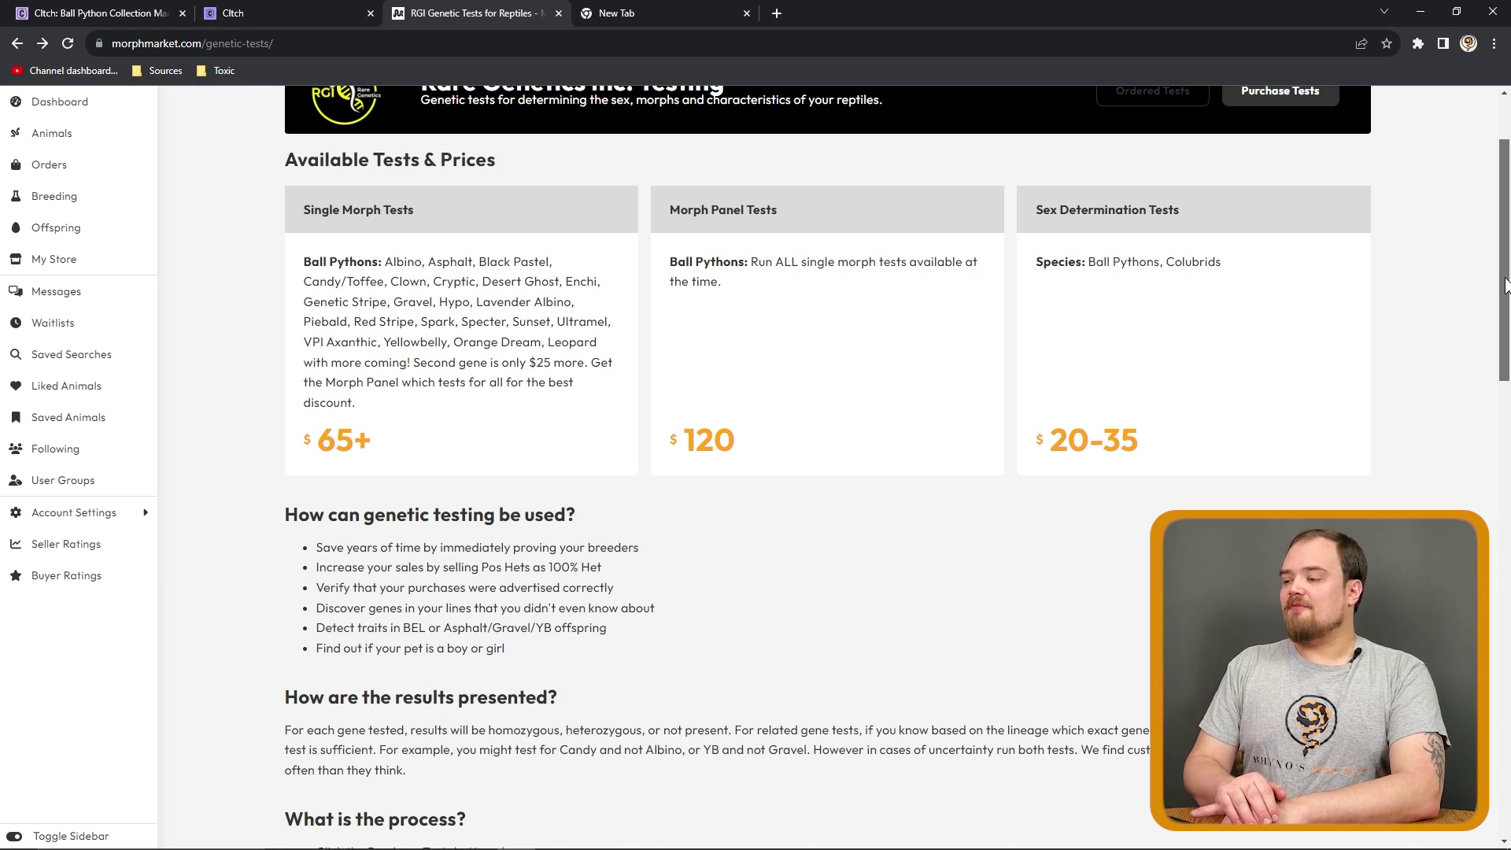
pyautogui.moveTo(1504, 285); pyautogui.dragTo(1504, 312)
pyautogui.scroll(3, 1377, 313)
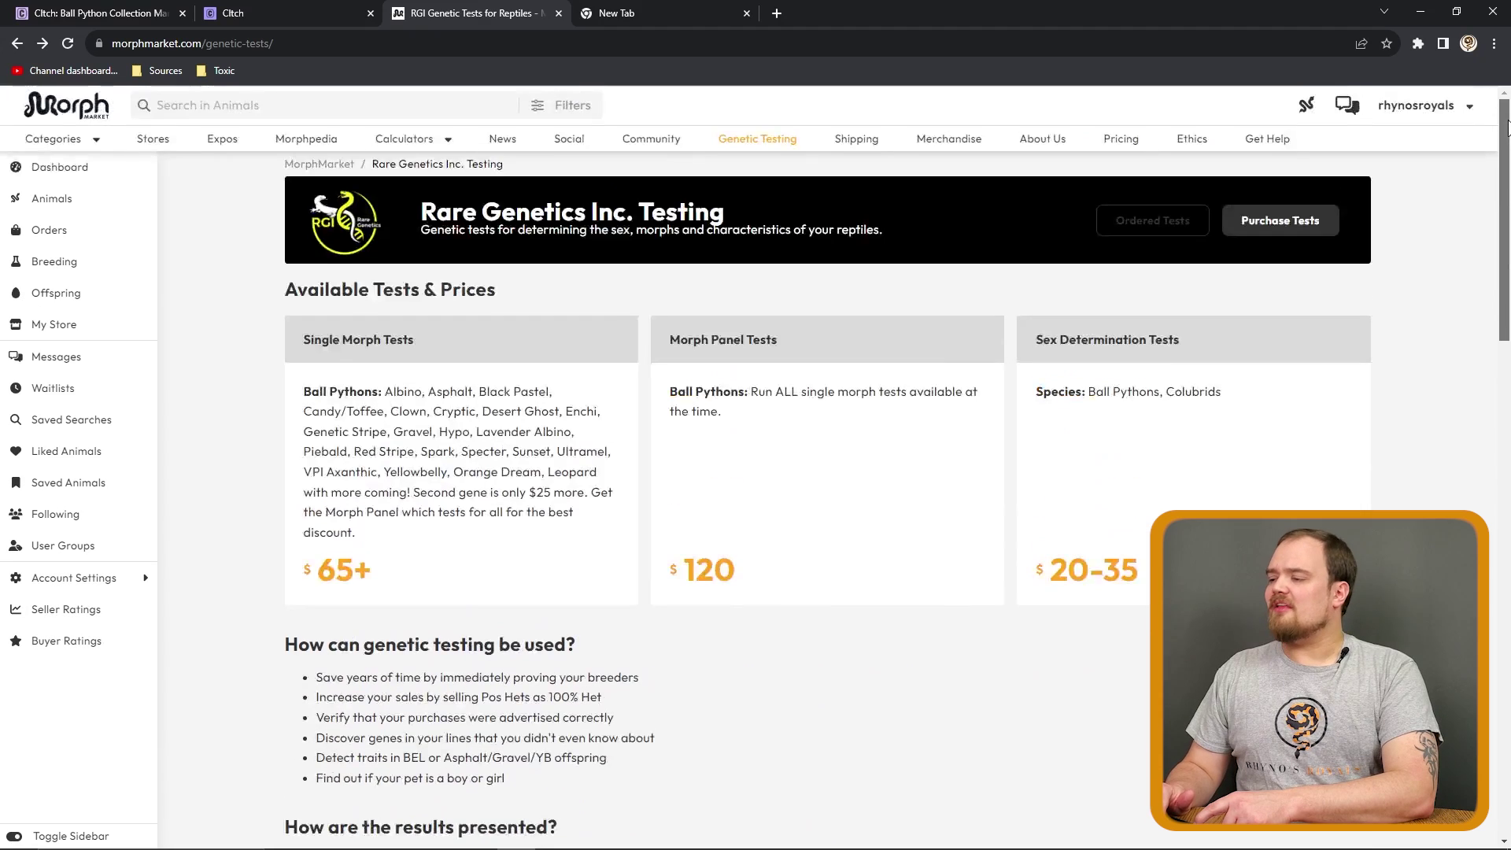
# - Open the form for purchasing genetic tests and look through the existing animals available for the order
pyautogui.click(1295, 236)
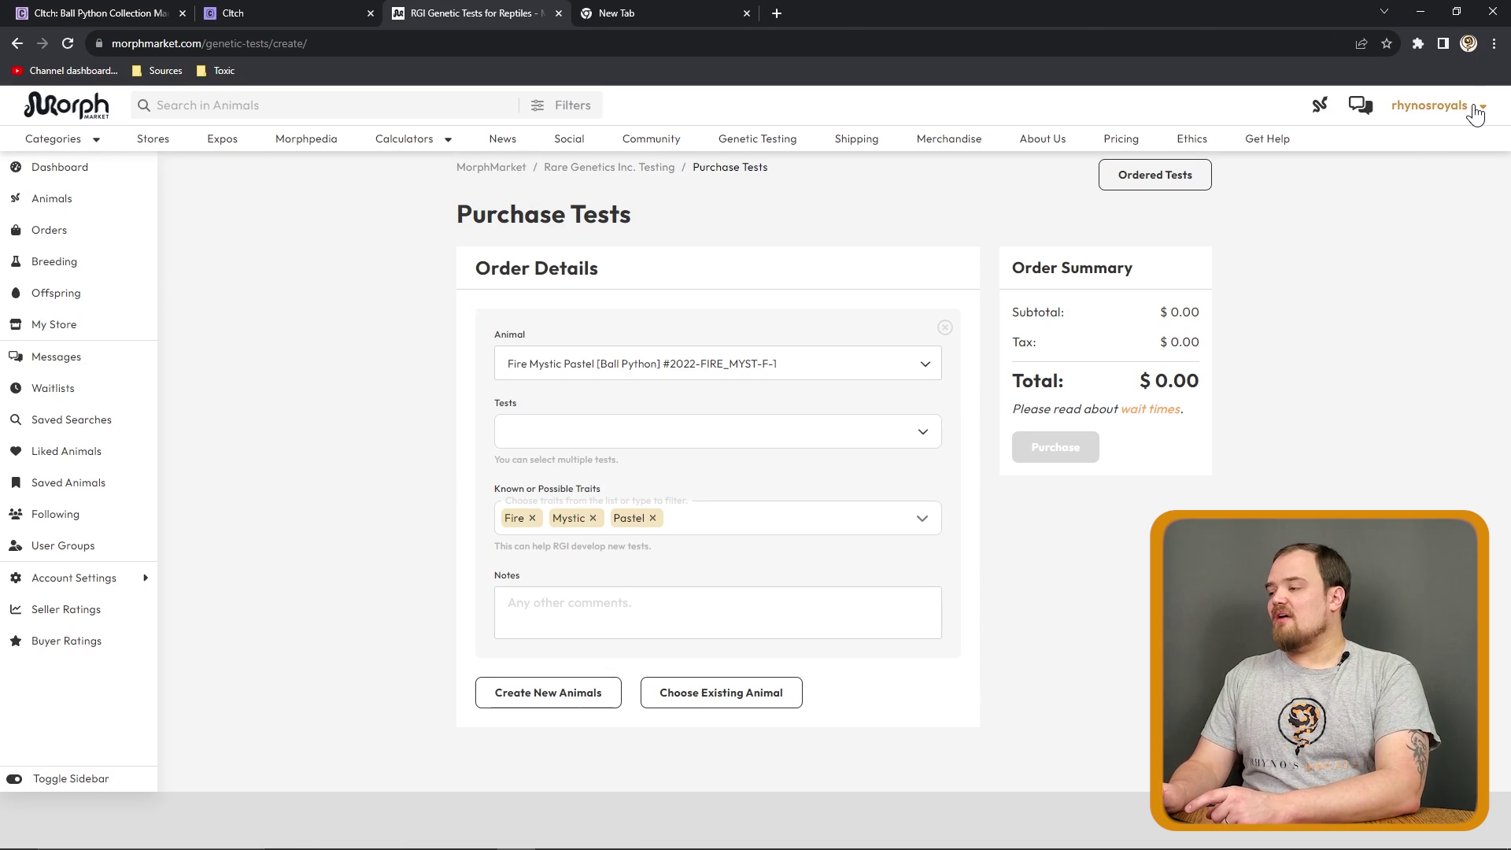
pyautogui.click(814, 376)
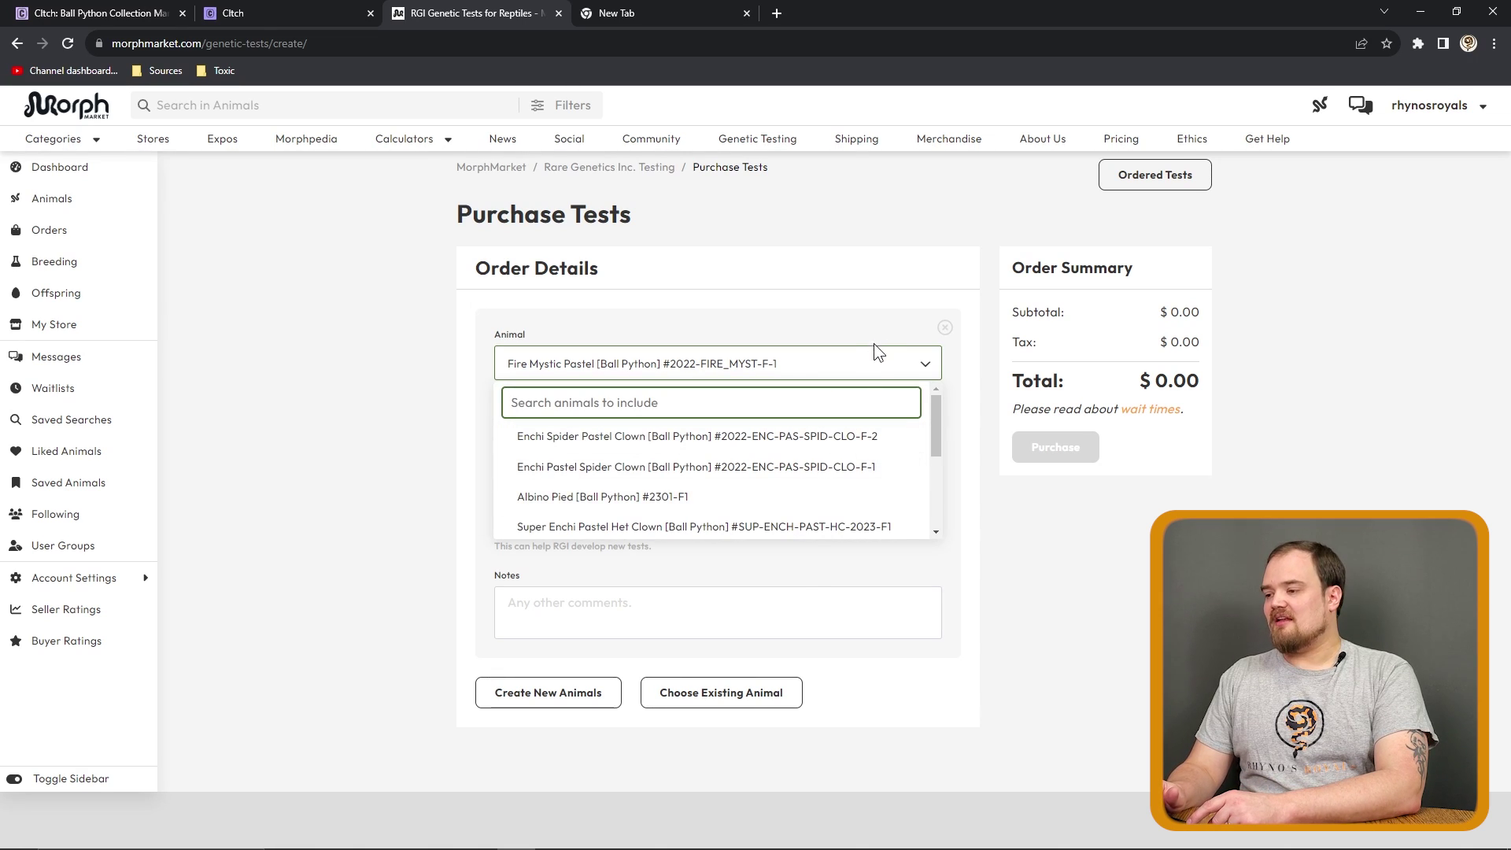
pyautogui.click(866, 370)
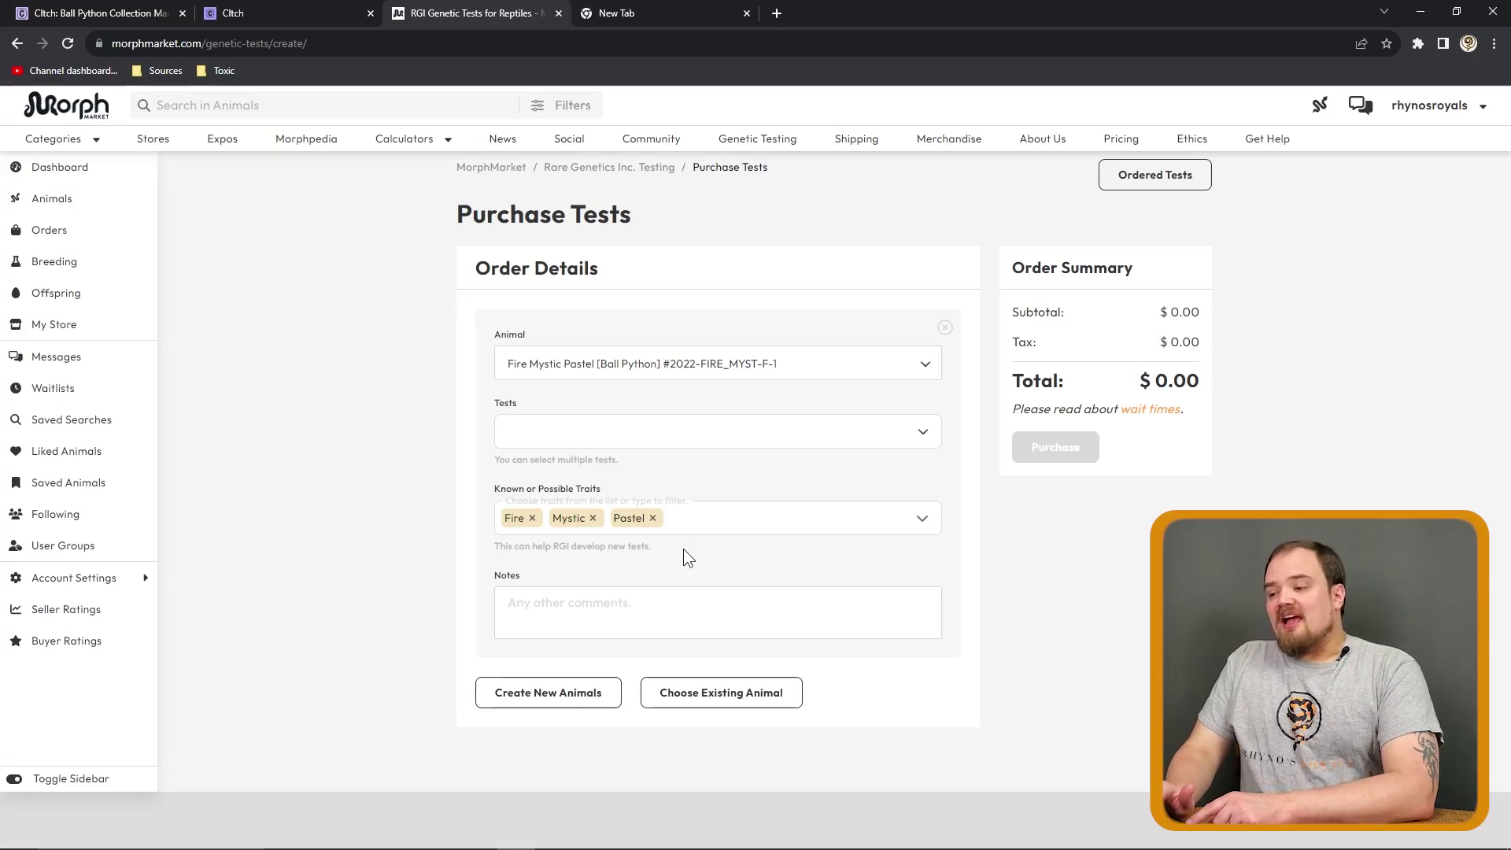
# - Create one new animal in the Ball Pythons category with the 22 Morph Panel test and add it to the order
pyautogui.click(554, 696)
pyautogui.click(618, 455)
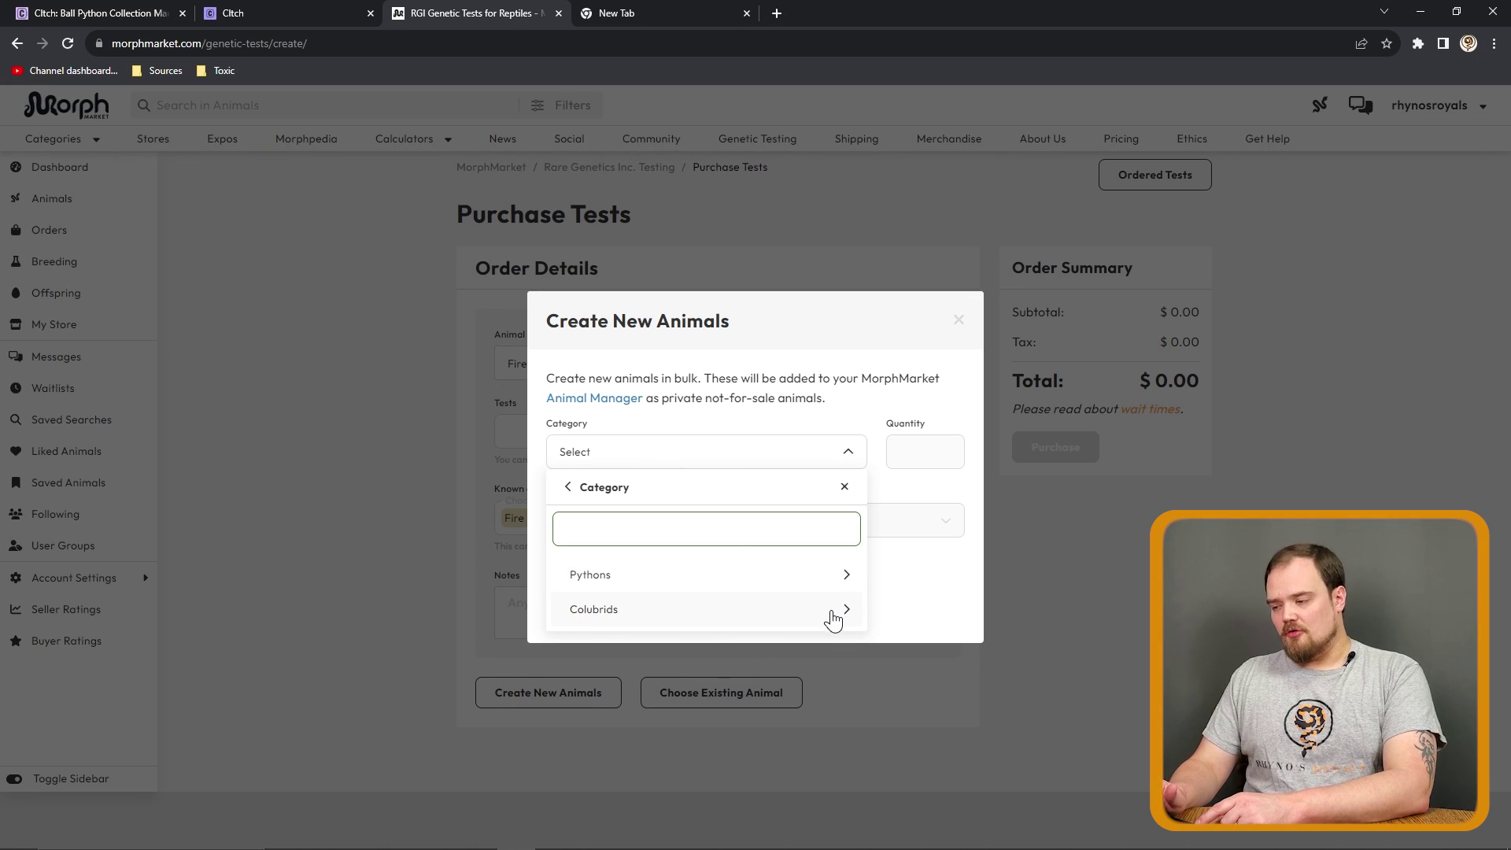
pyautogui.click(783, 575)
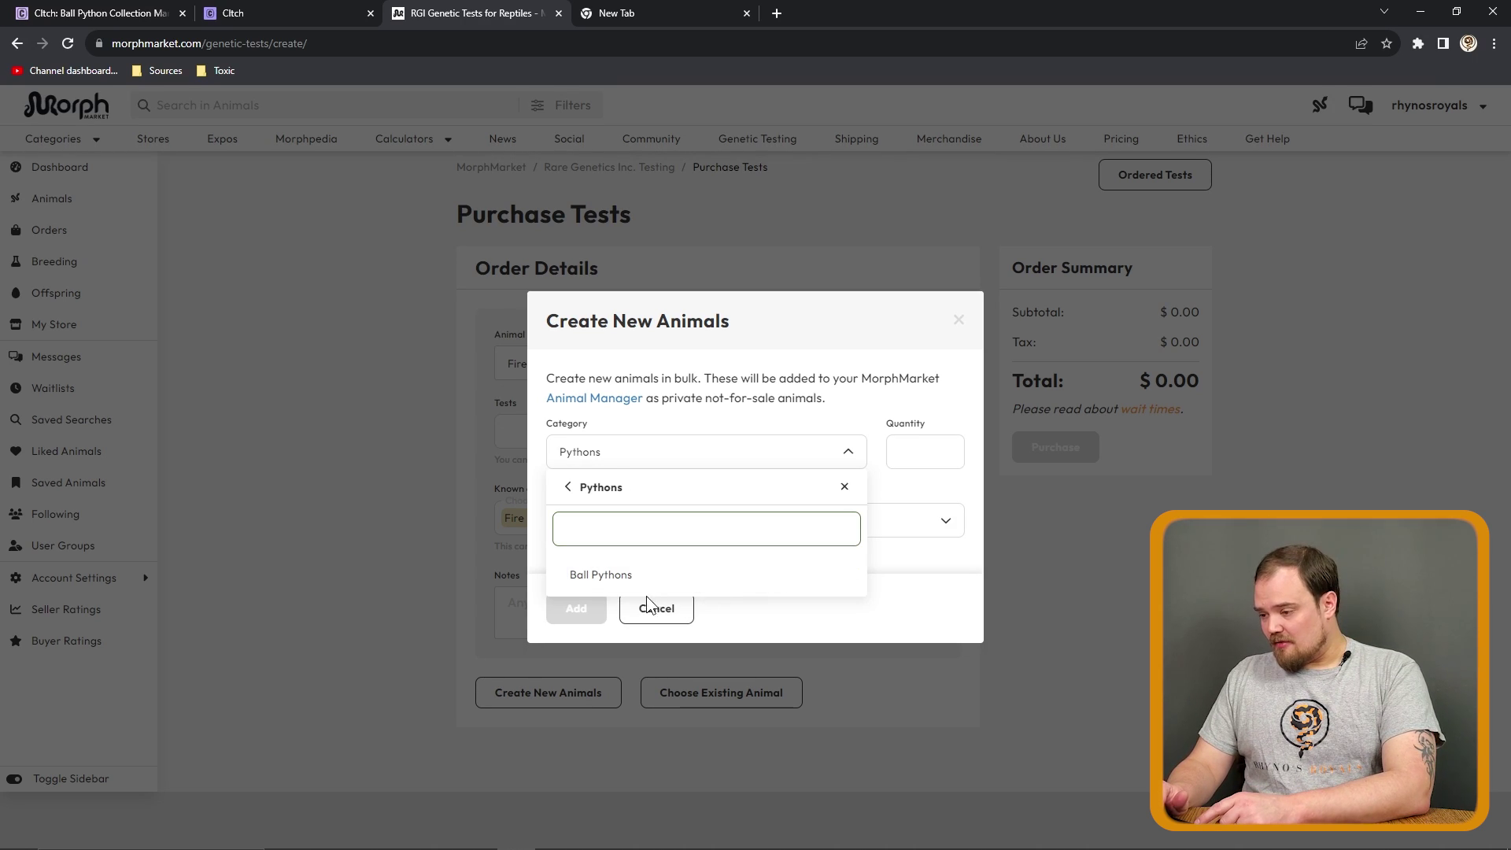
pyautogui.click(629, 575)
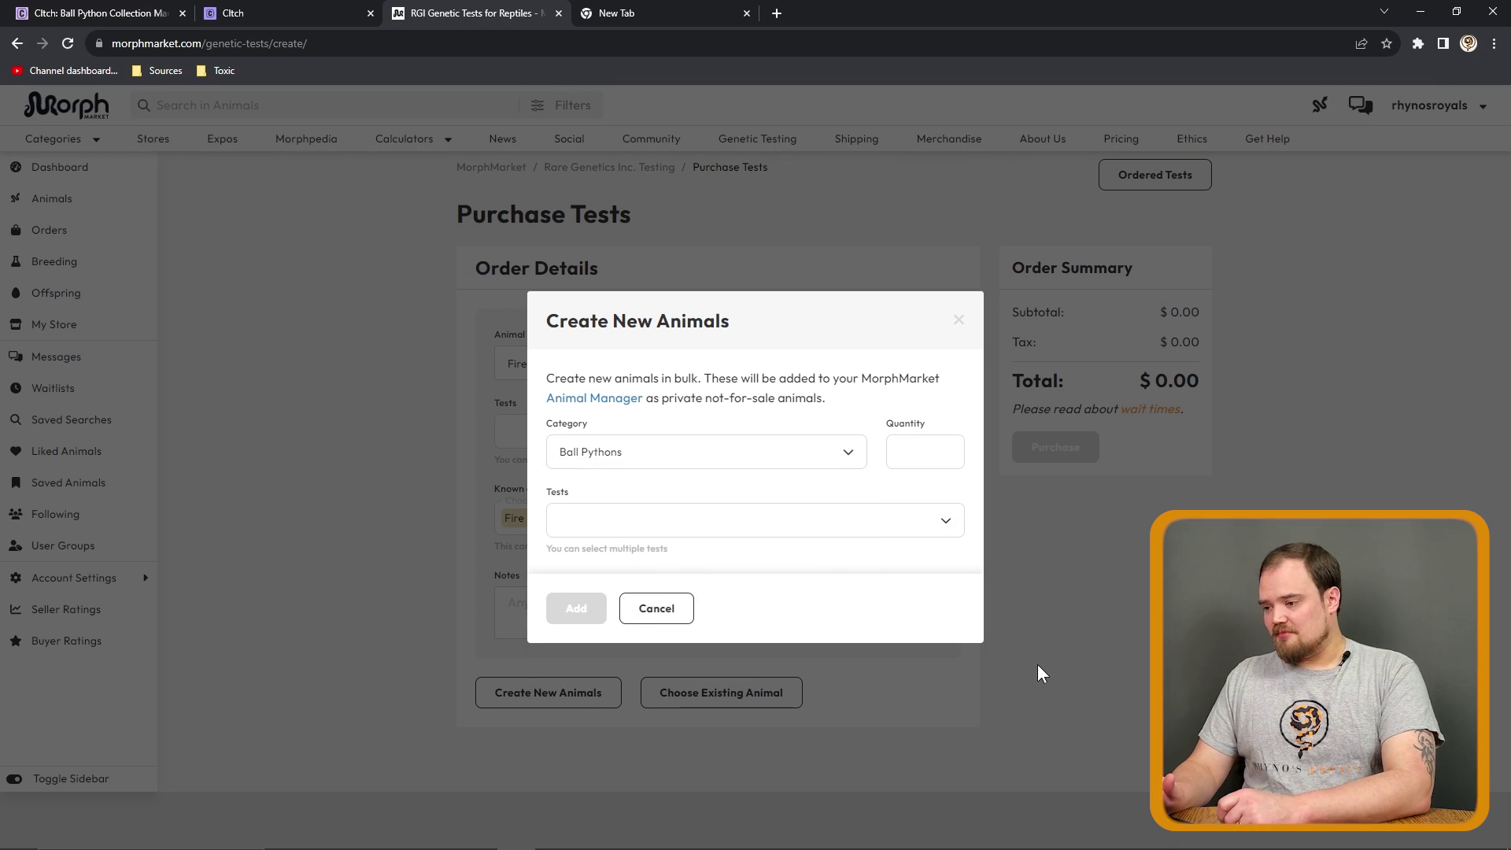
pyautogui.click(928, 444)
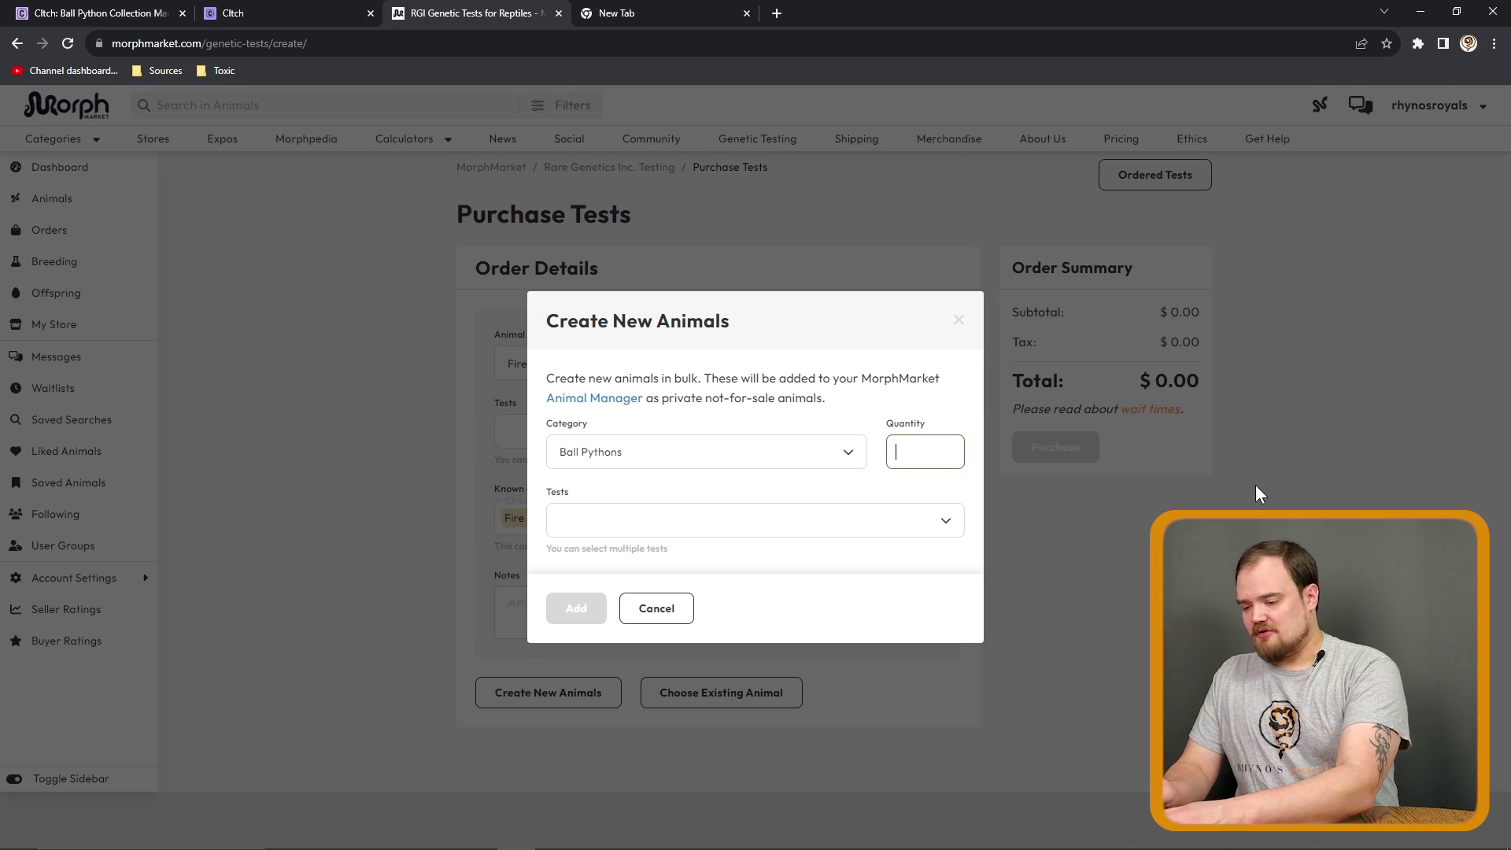
pyautogui.write('1')
pyautogui.click(712, 522)
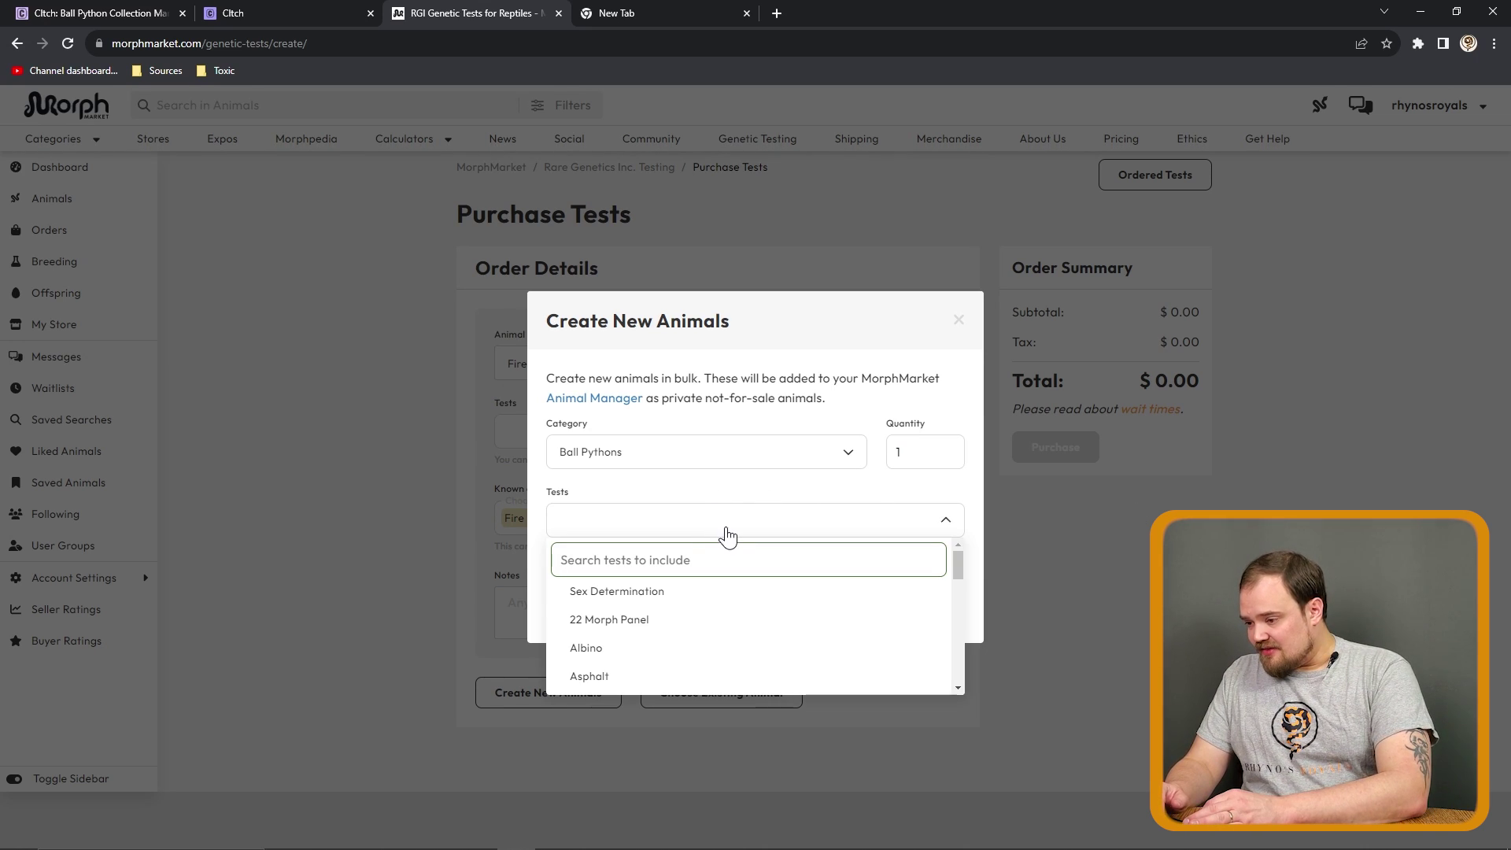
pyautogui.click(656, 629)
pyautogui.click(580, 607)
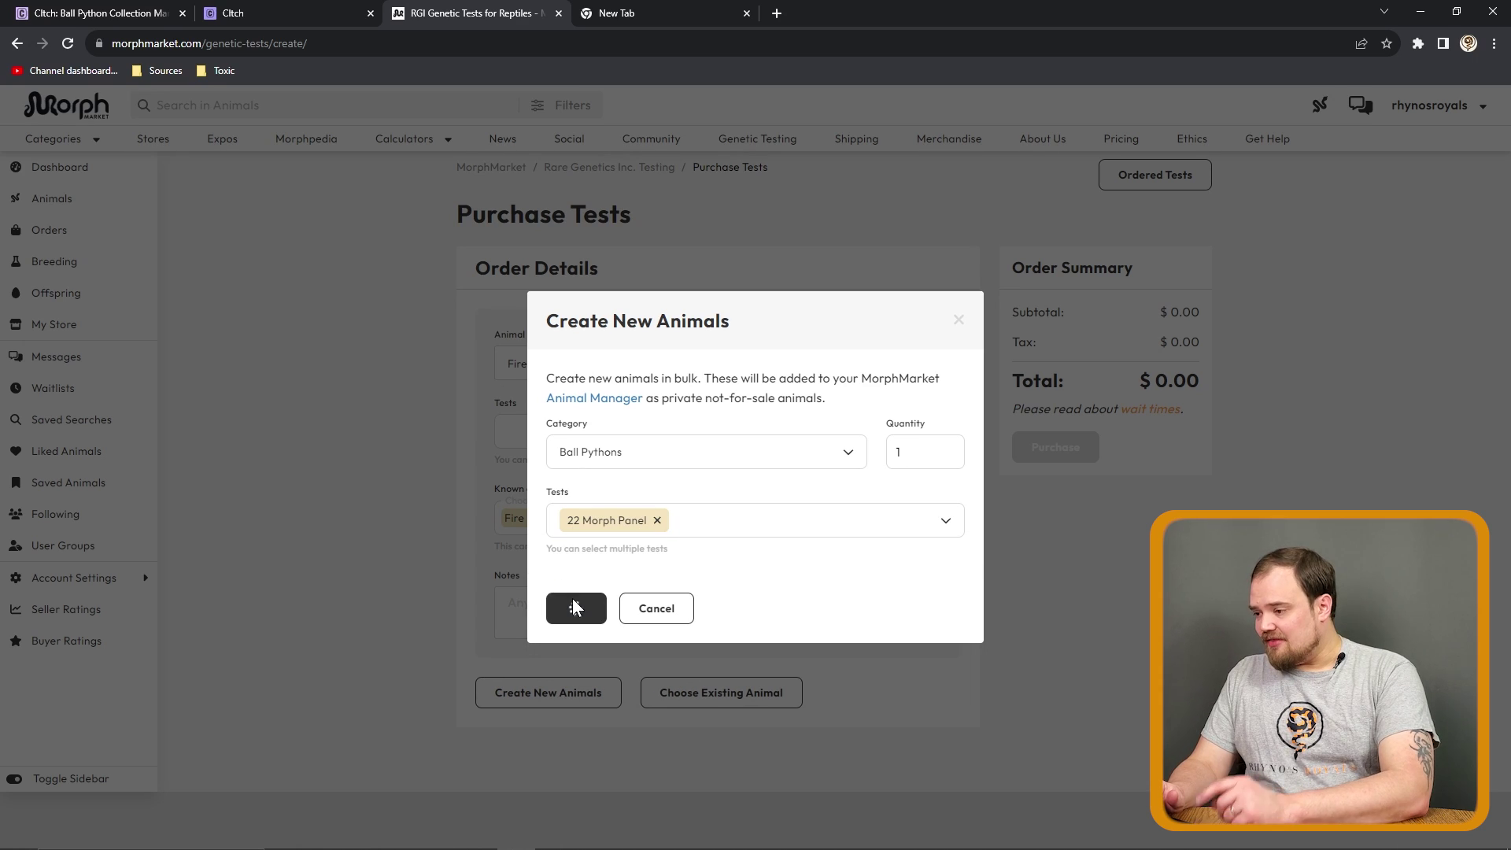
# - Add Clown and Black Head to the known or possible traits of the new ball python
pyautogui.scroll(-1, 1507, 227)
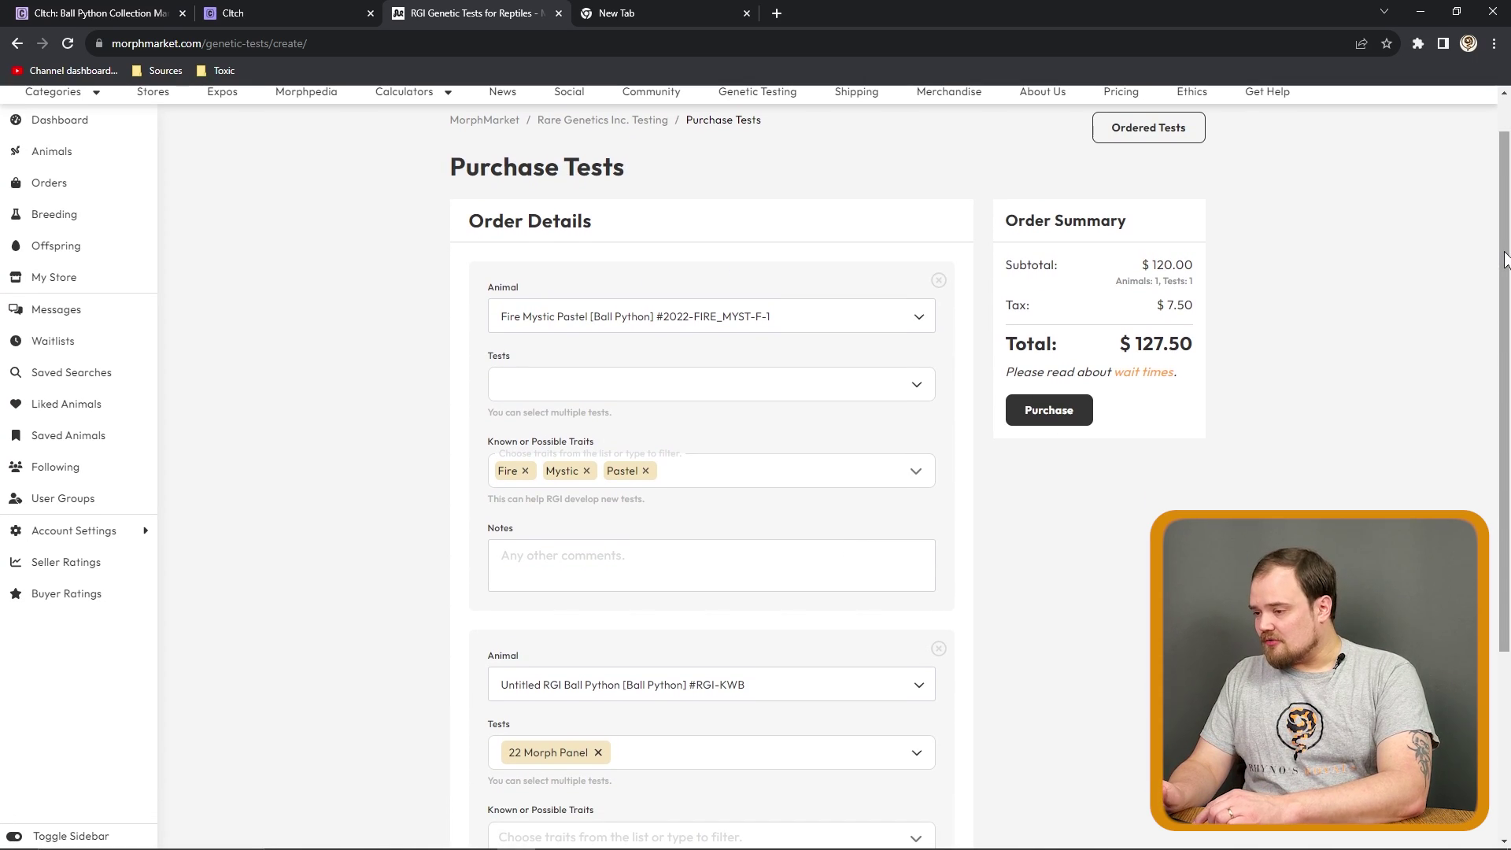
pyautogui.scroll(-3, 996, 456)
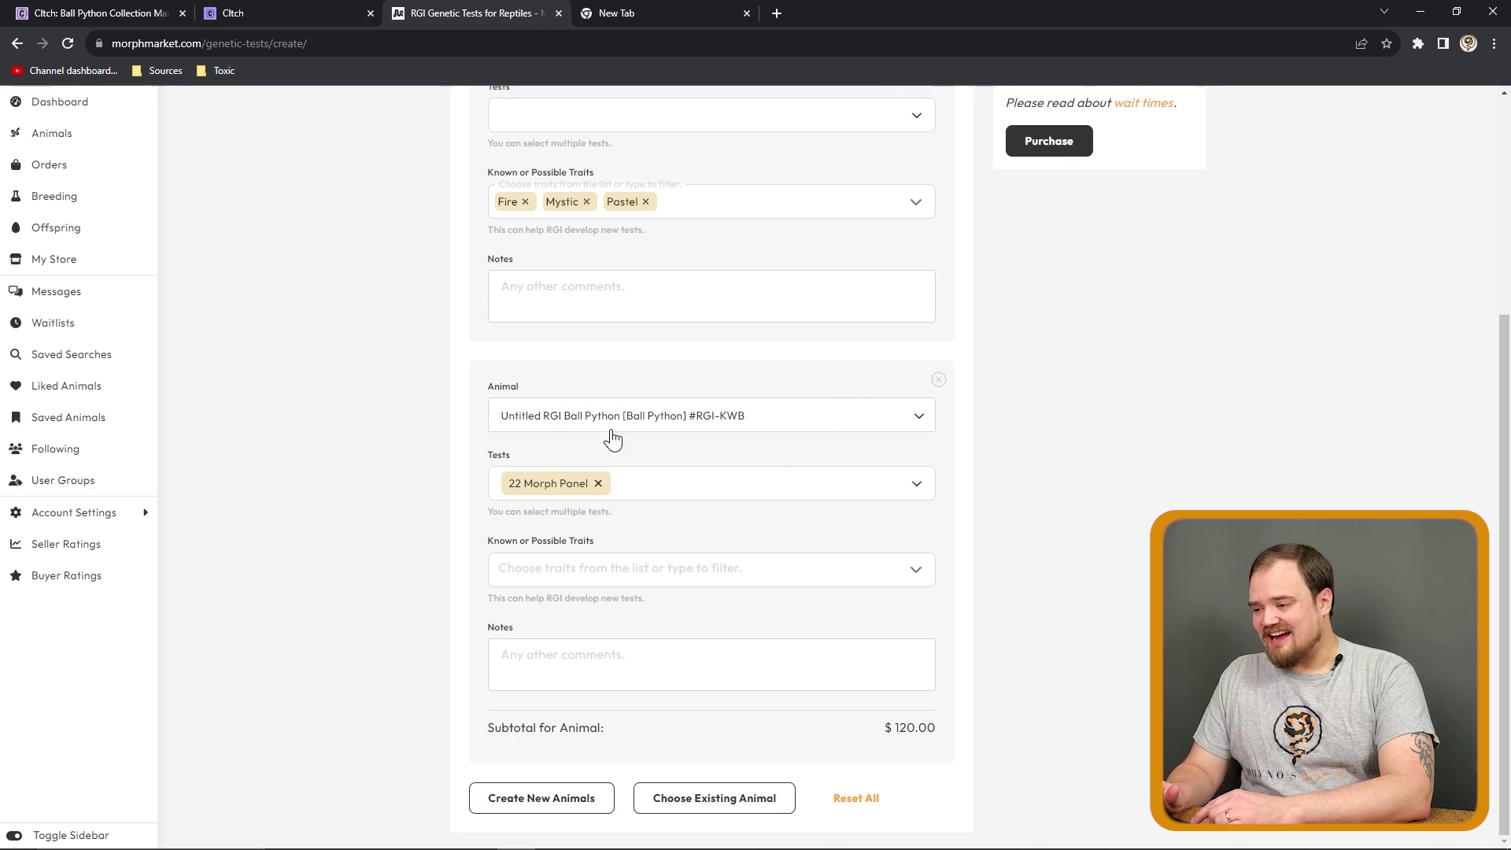
pyautogui.press('Tab')
pyautogui.press('Escape')
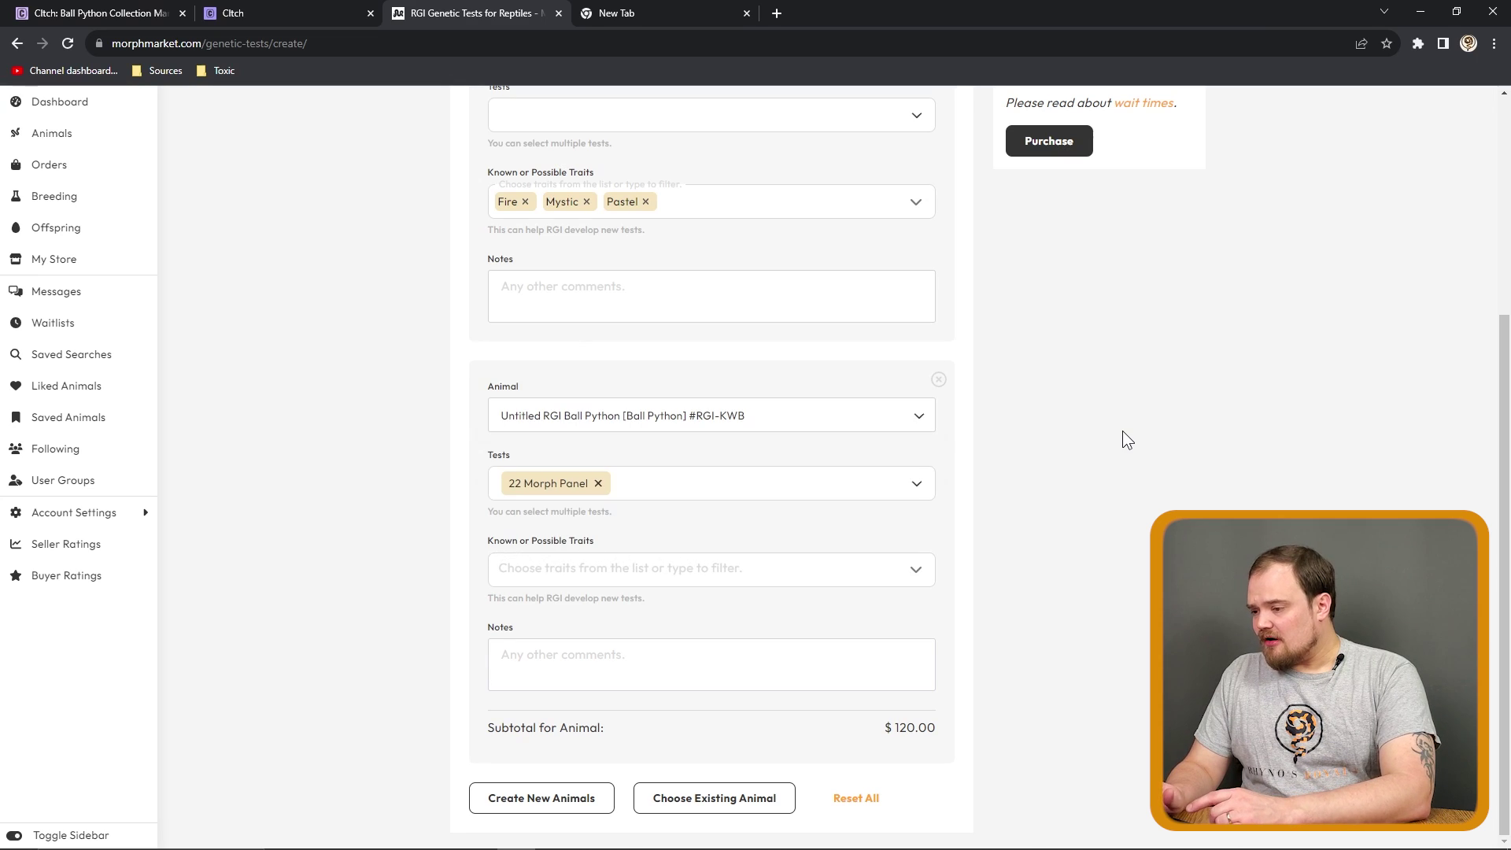
pyautogui.click(635, 576)
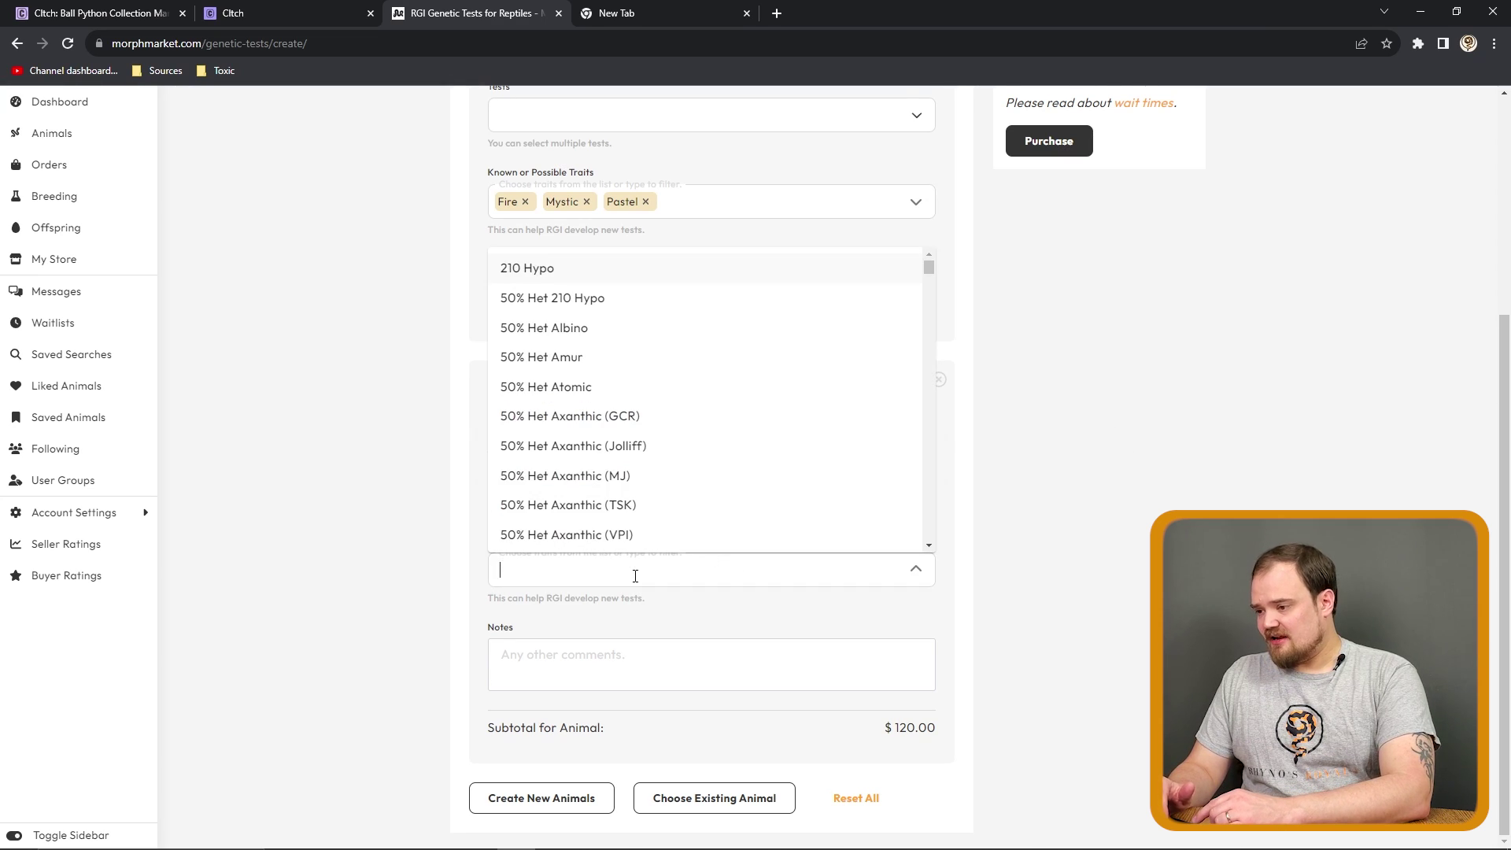
pyautogui.click(703, 573)
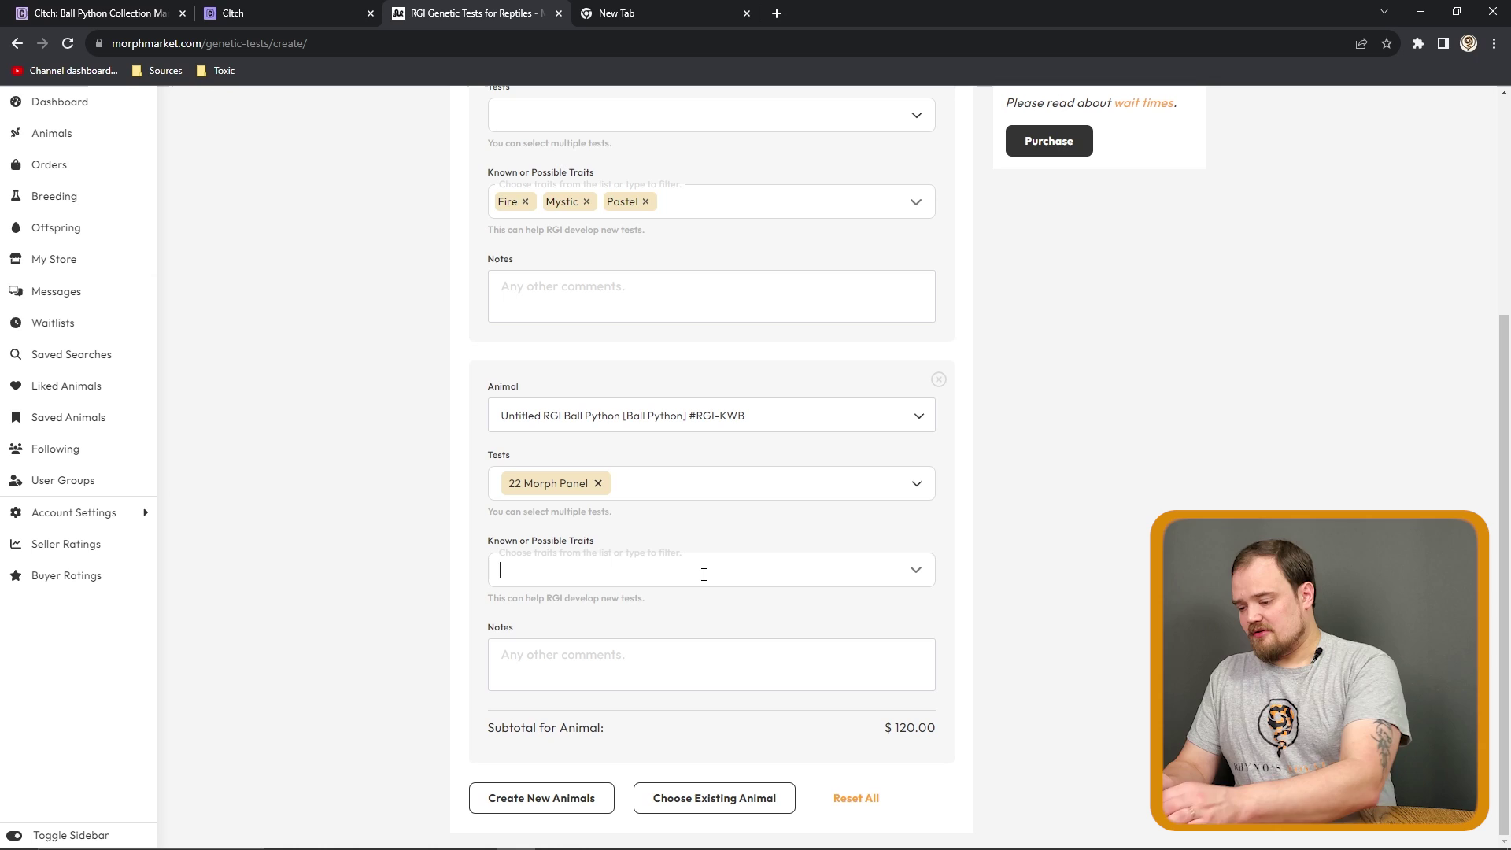
pyautogui.write('clown')
pyautogui.press('Return')
pyautogui.write('Bal')
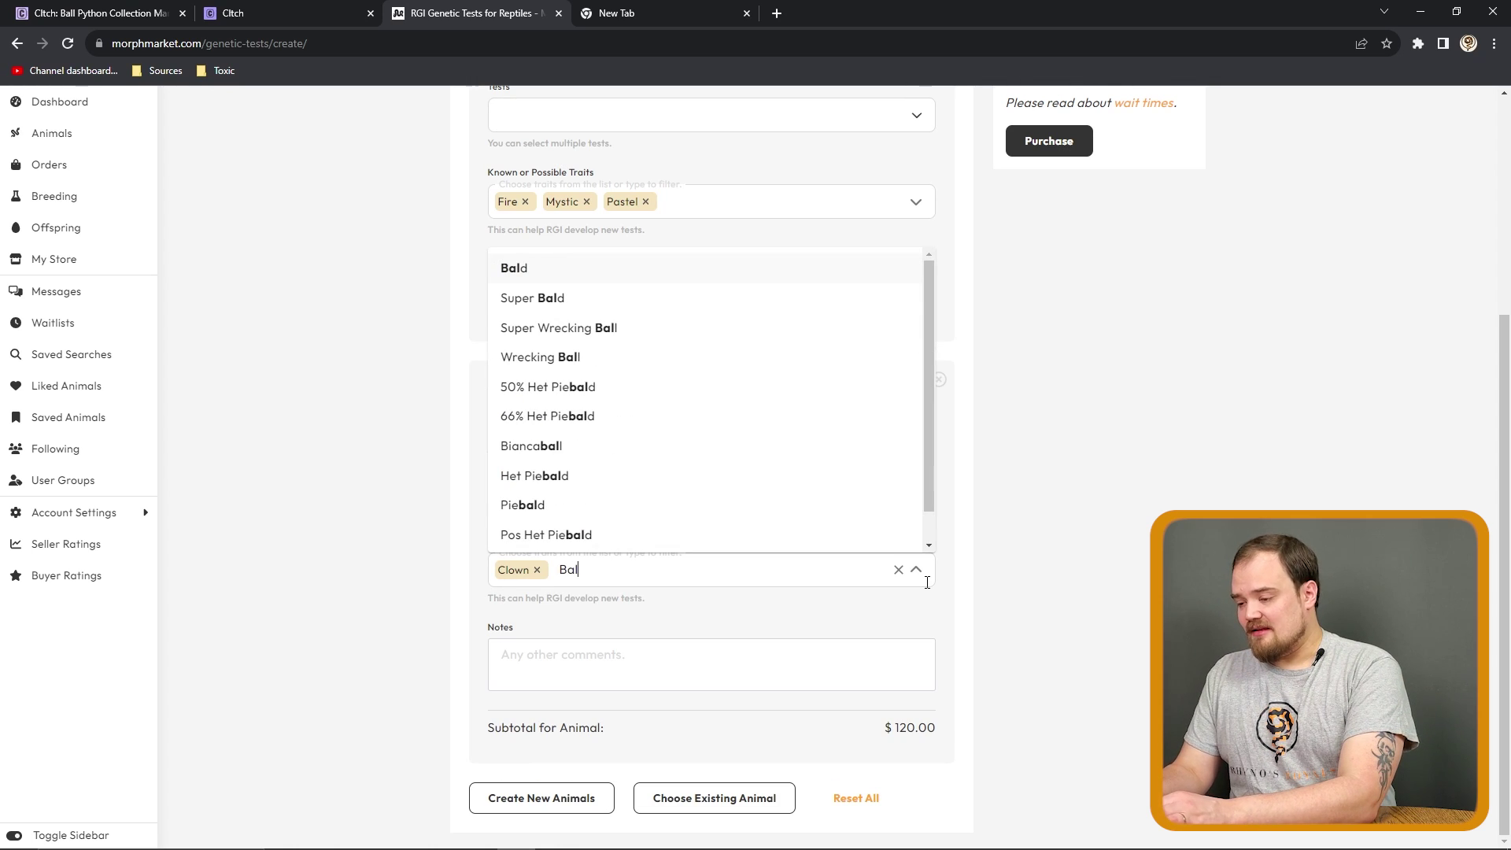
pyautogui.press('BackSpace')
pyautogui.write('lack head')
pyautogui.press('Return')
# - Add 50% Het Lavender Albino to the new ball python's known or possible traits
pyautogui.write('50')
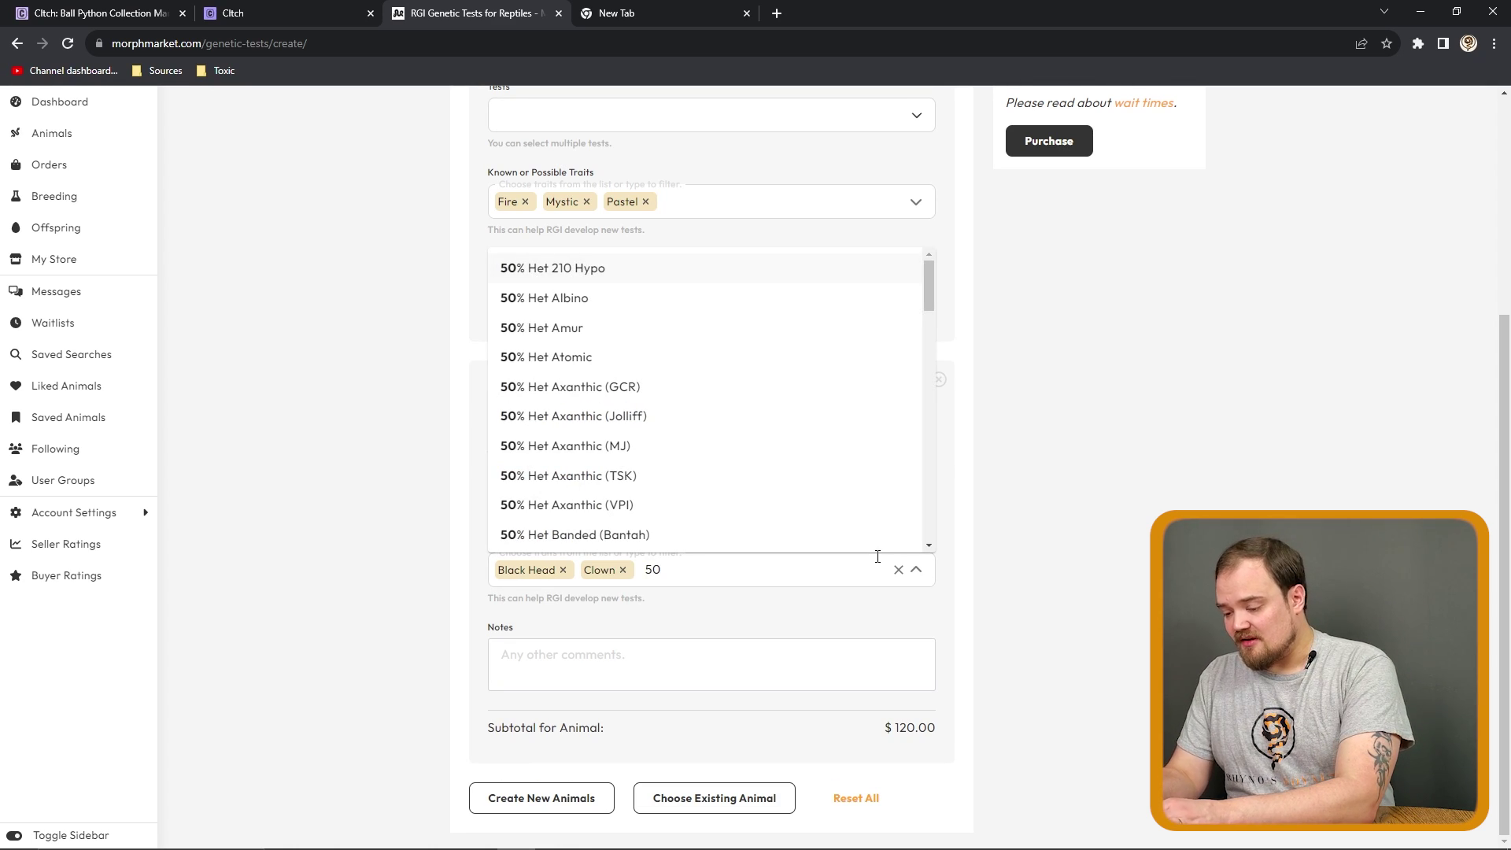
pyautogui.write('% hetlav')
pyautogui.click(645, 601)
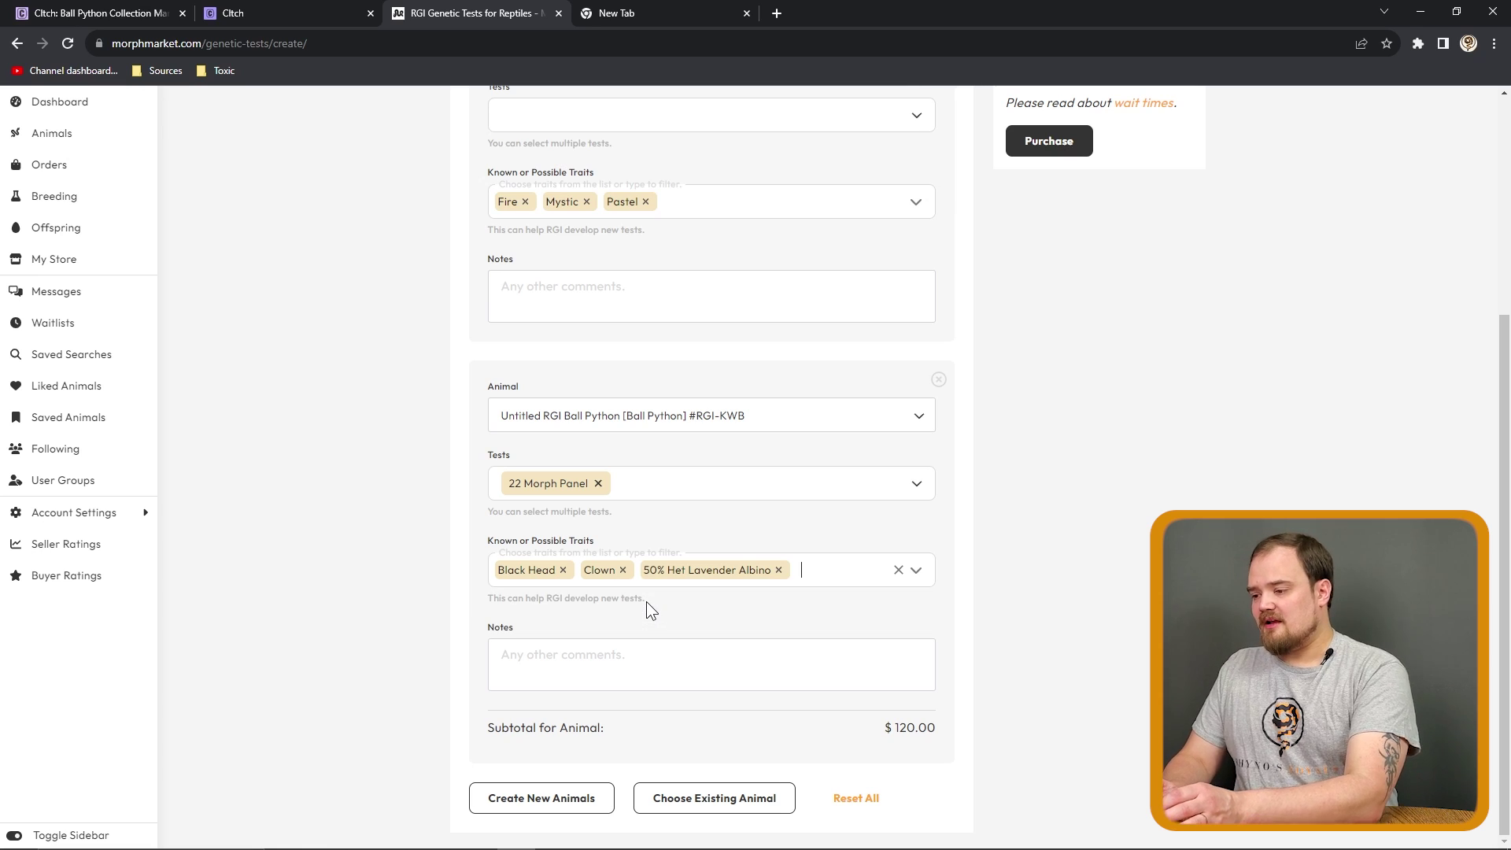
# - Look through the traits matching "pos" without adding any, and proceed to purchase the test order
pyautogui.write('pos')
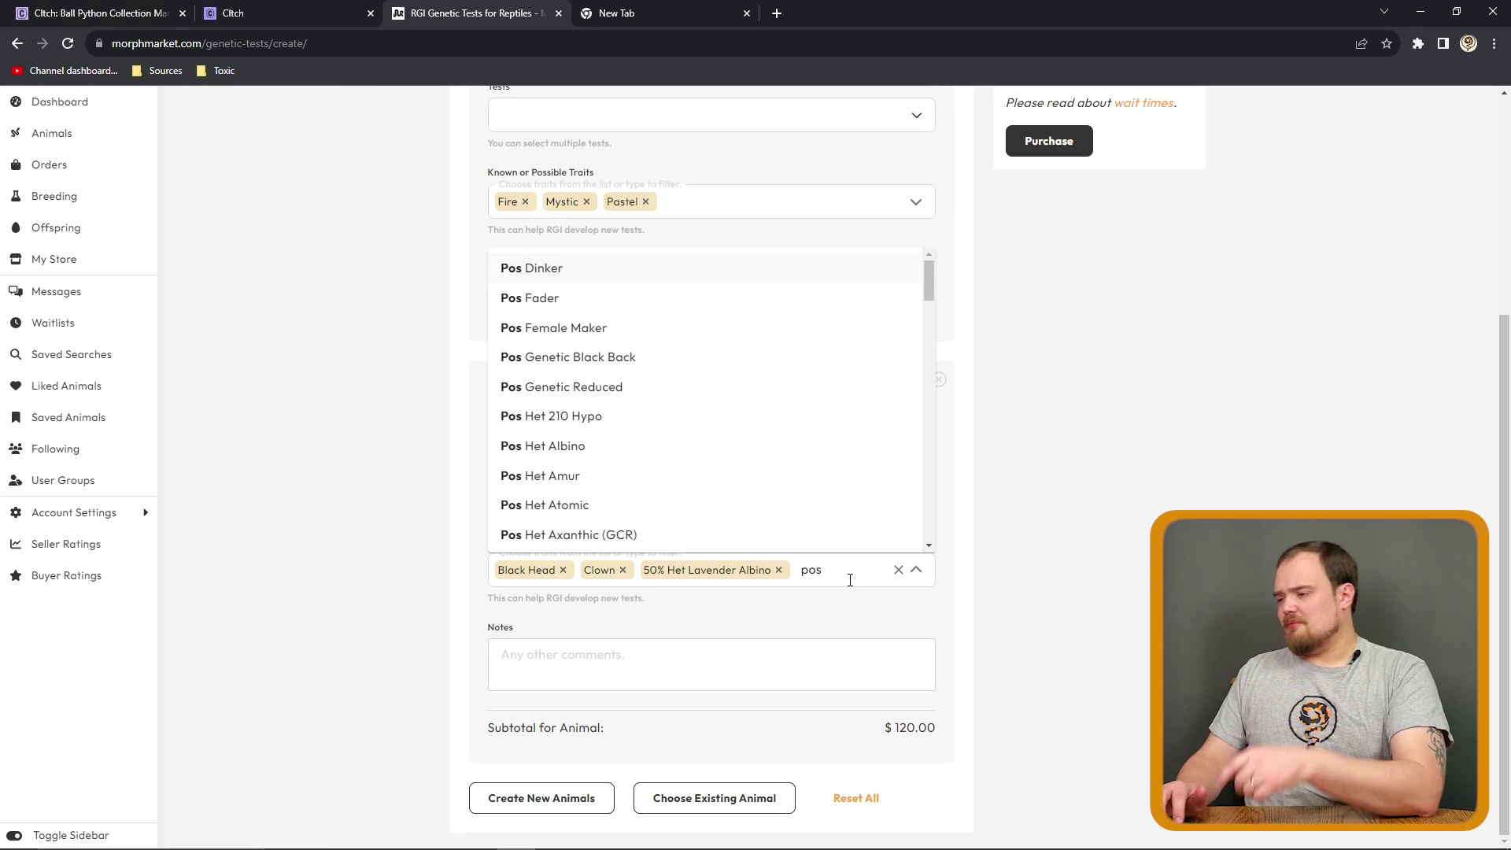
pyautogui.moveTo(927, 277); pyautogui.dragTo(942, 101)
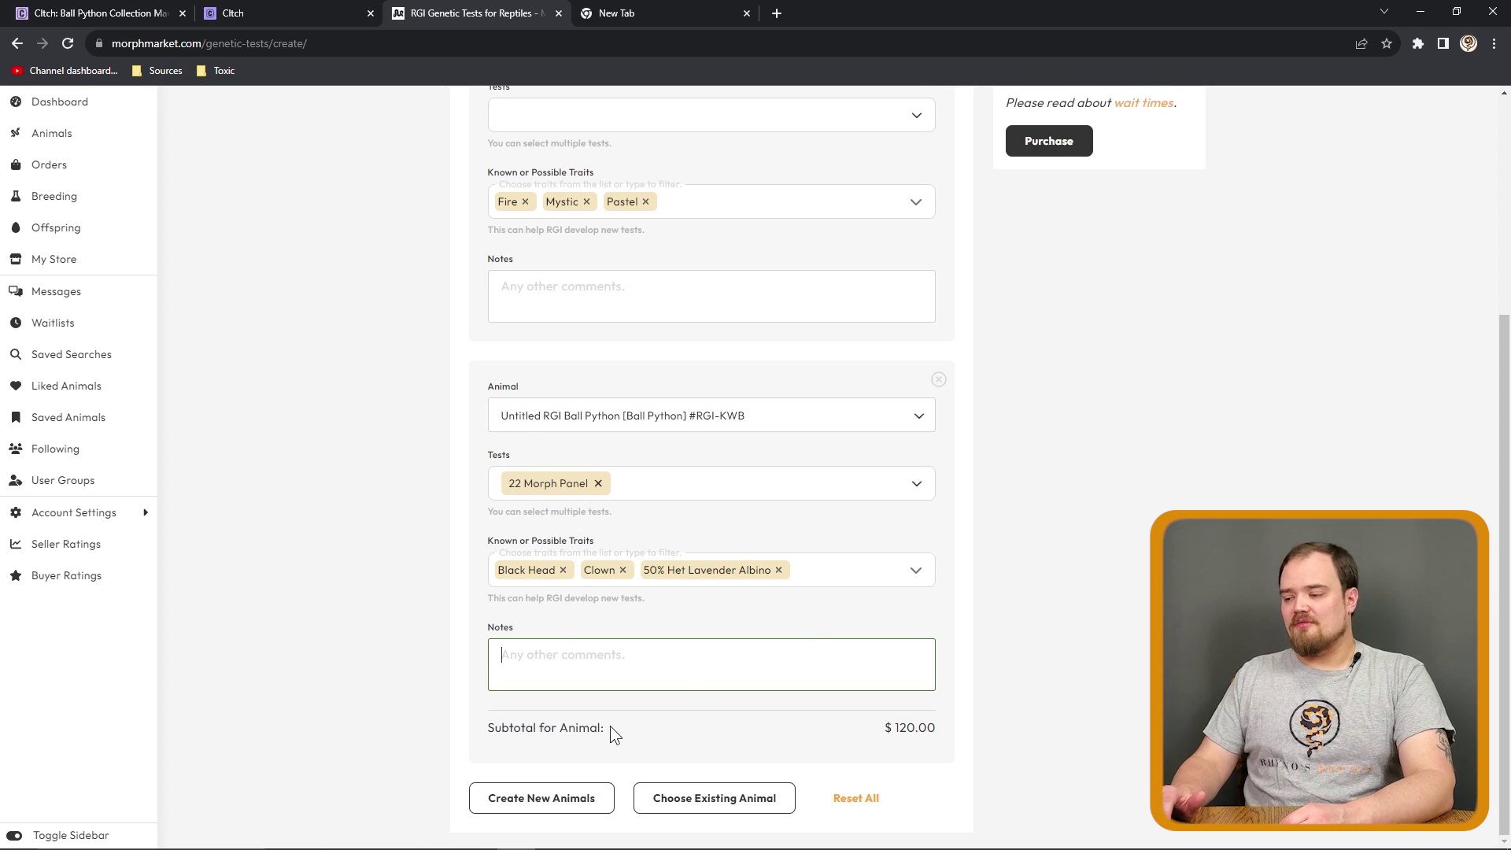
pyautogui.click(1049, 142)
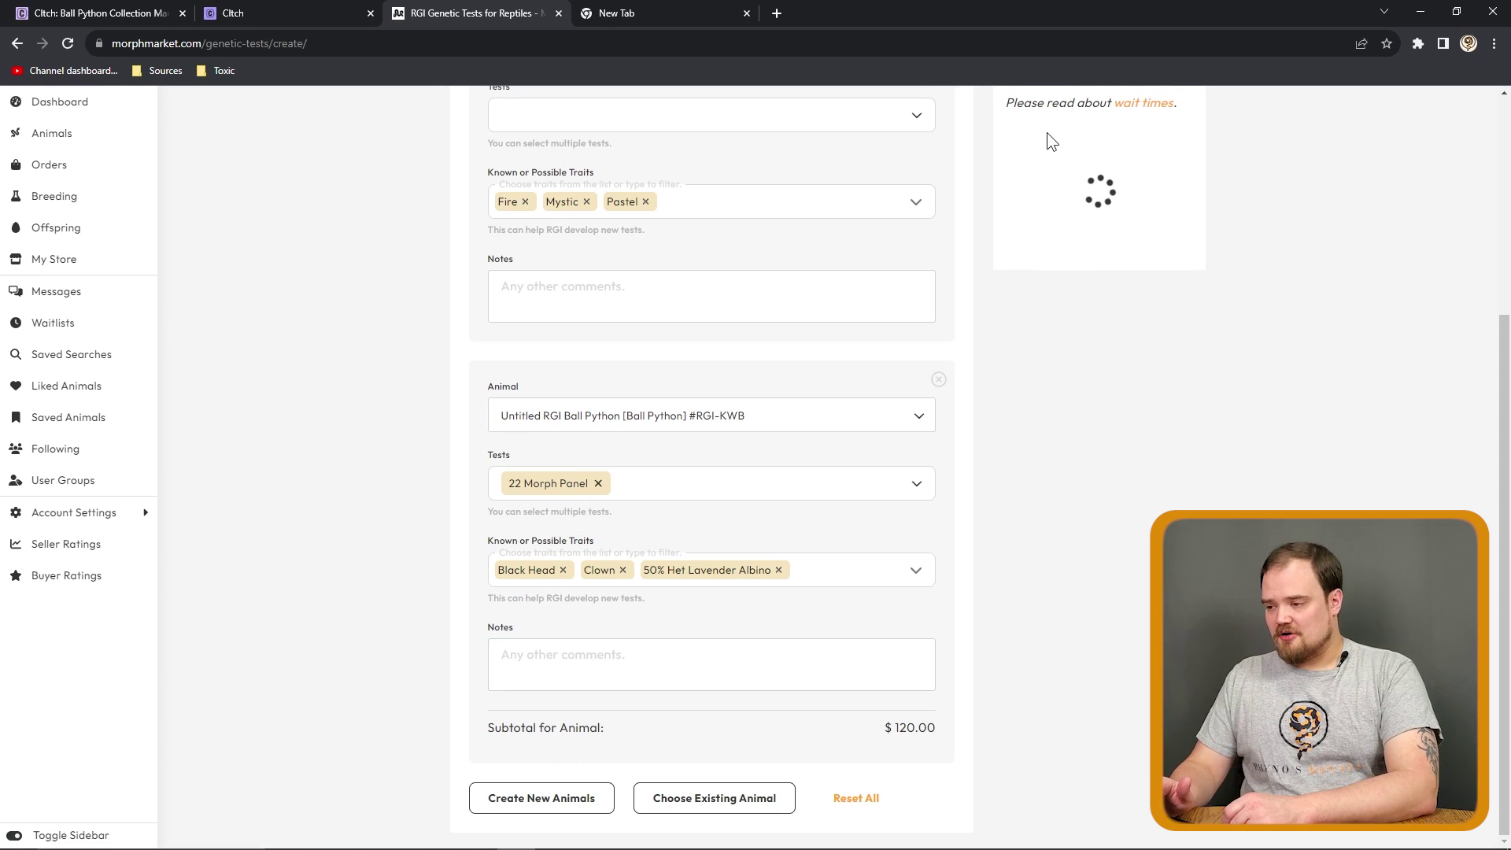